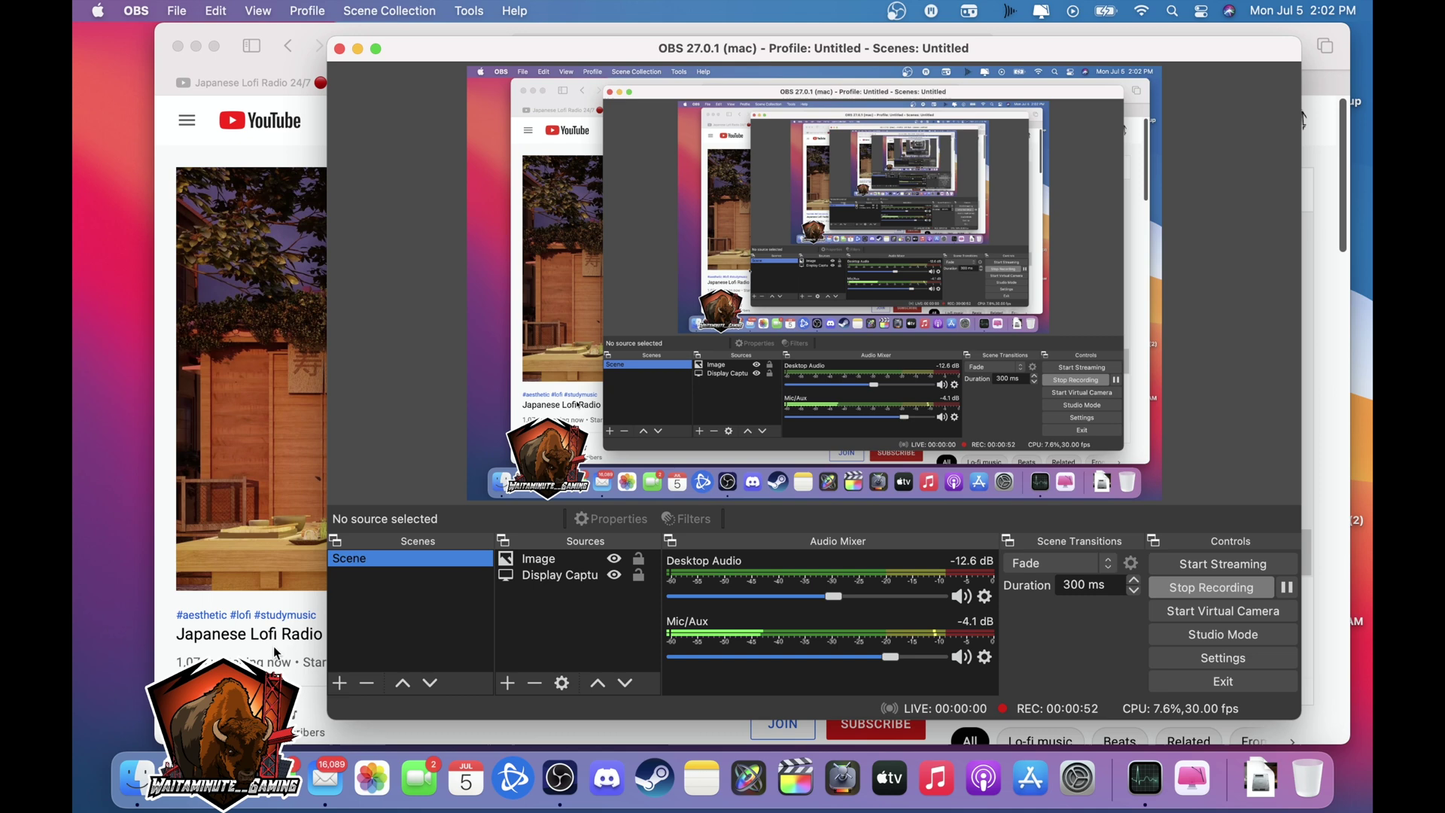
Bring Safari in front of OBS, view the OBS Studio website tab, then return to the Japanese Lofi Radio stream
click(1303, 118)
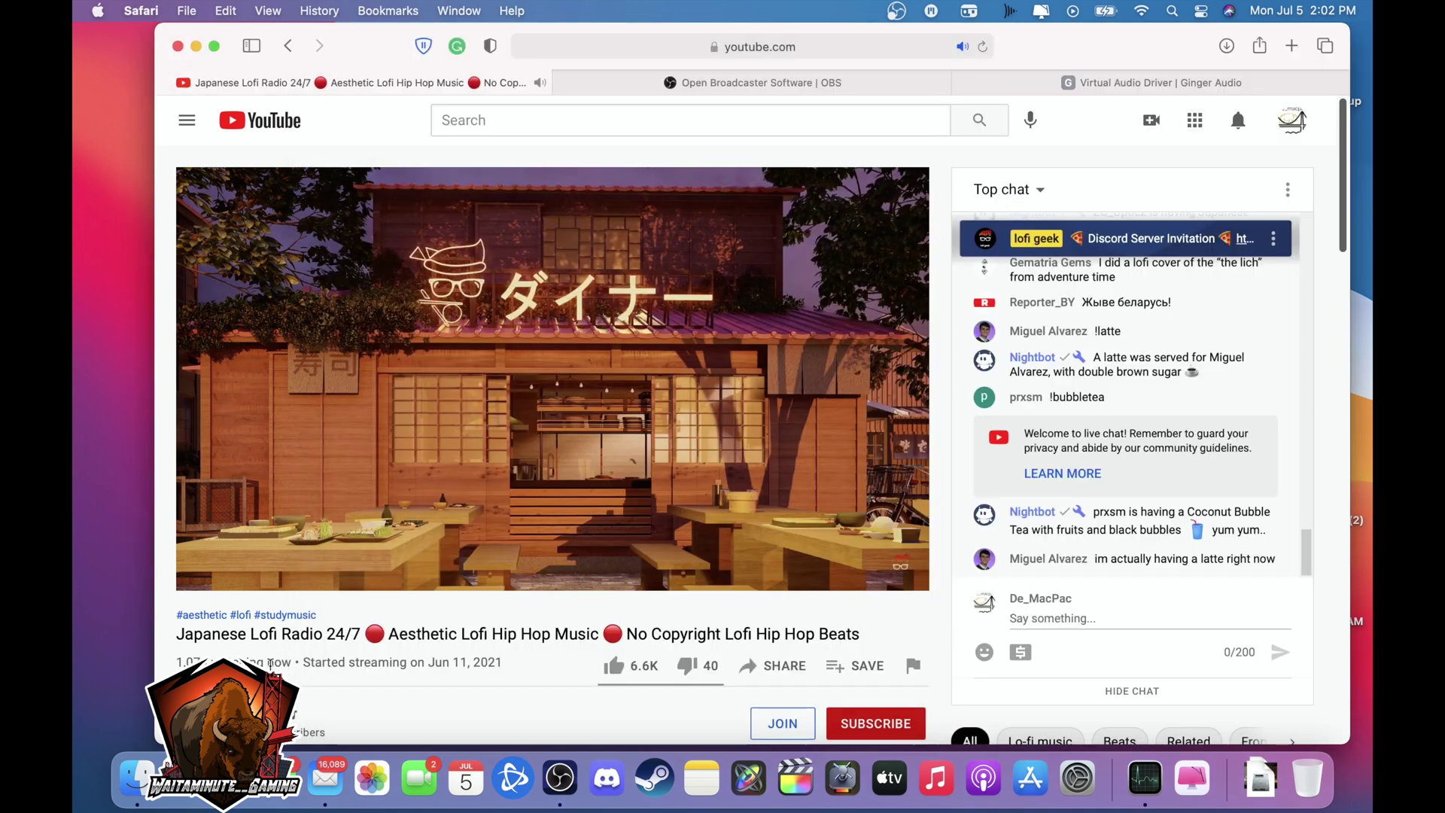
click(702, 88)
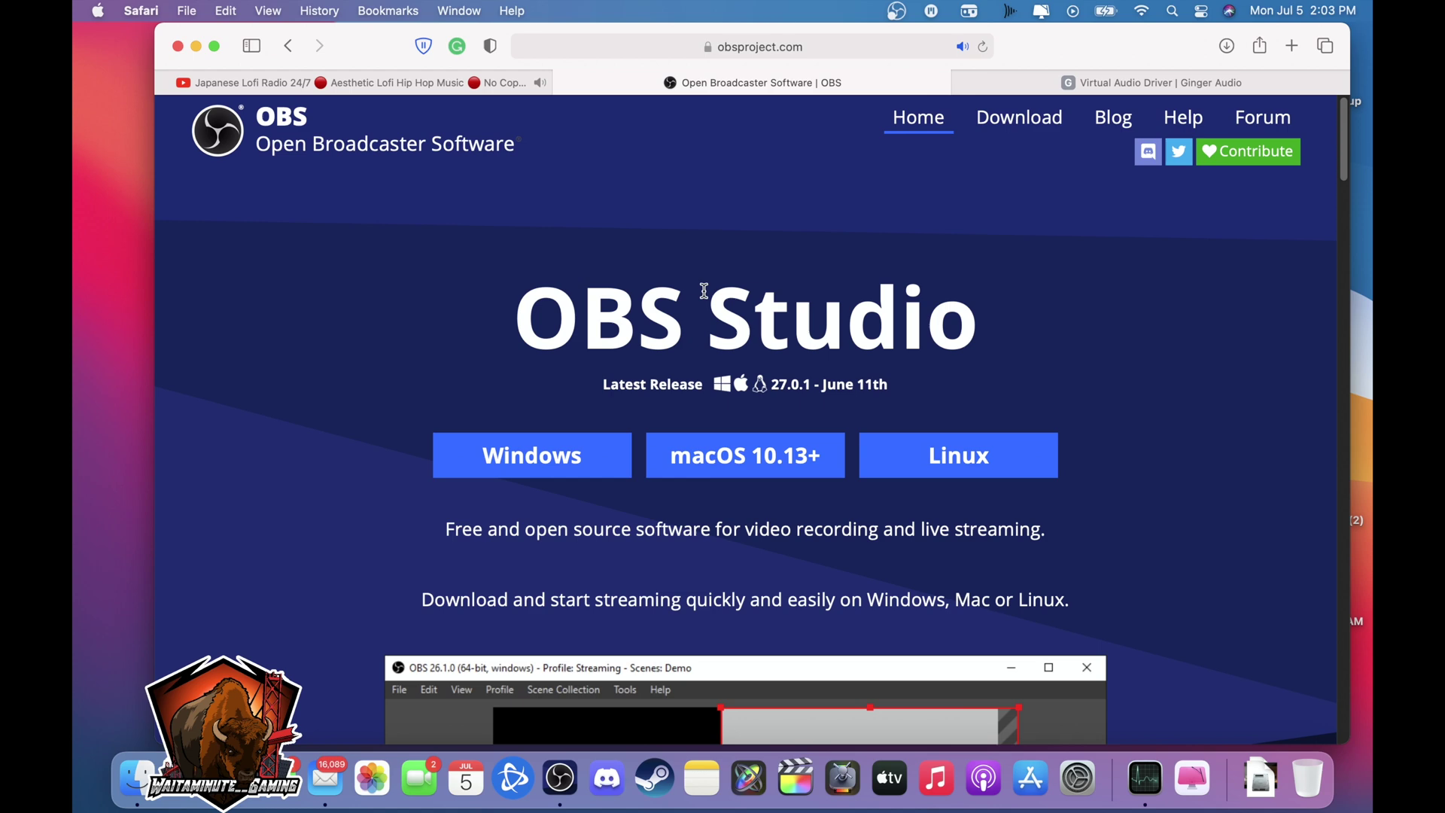
click(328, 83)
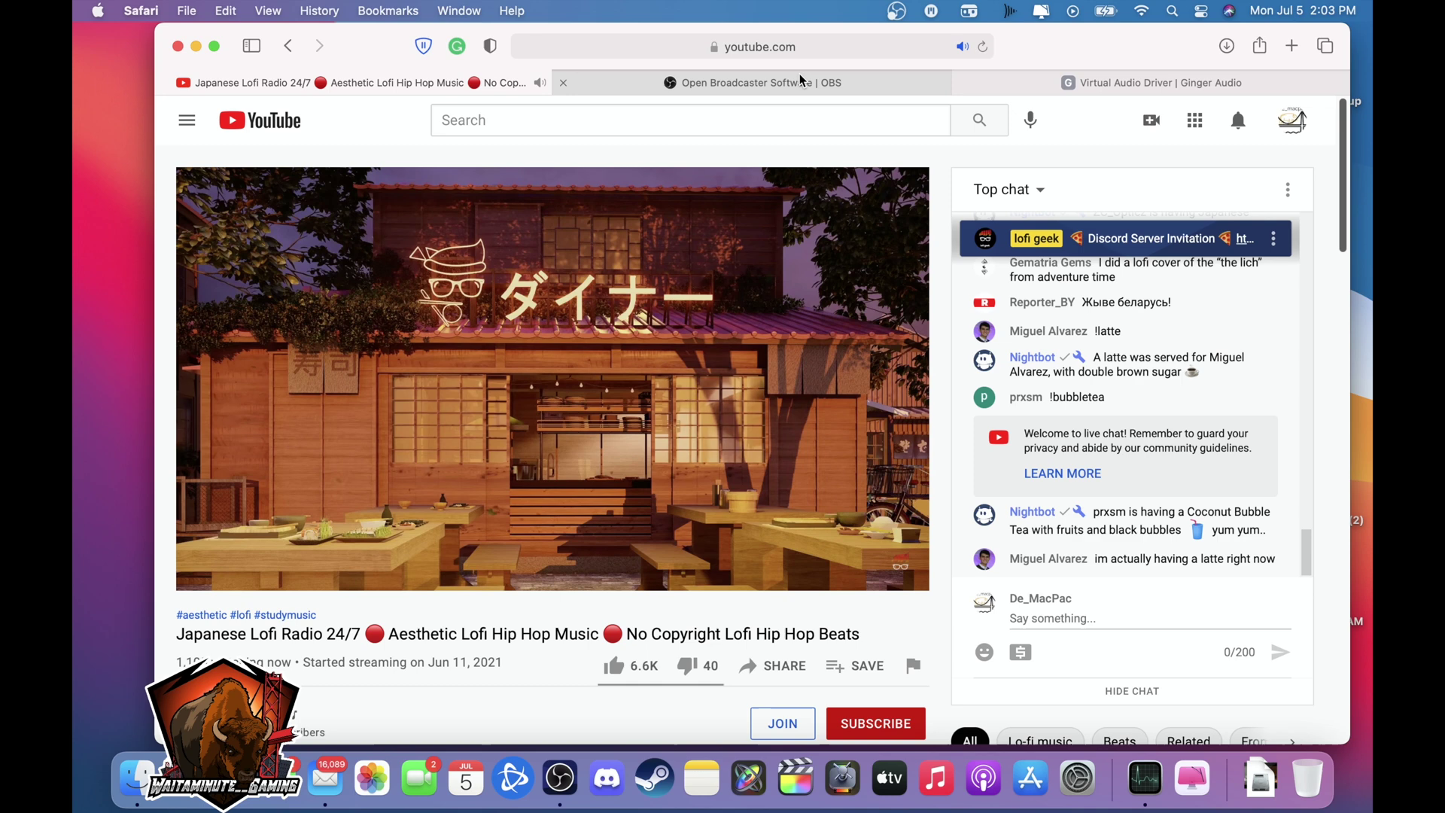
Open the Ginger Audio virtual audio driver page and enter an e-mail address in the Cube free-download form
mouse_move(792, 87)
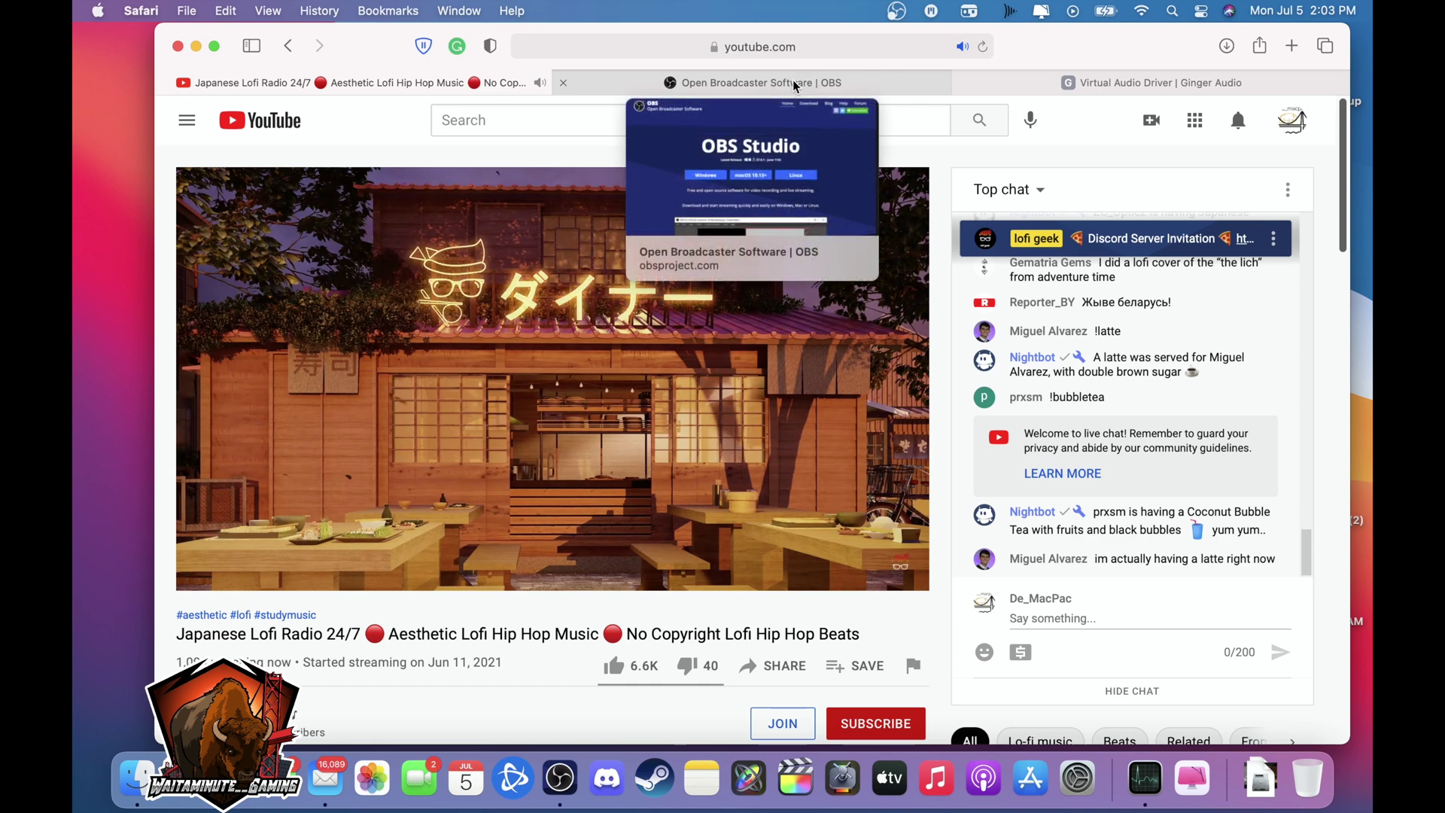
click(1131, 83)
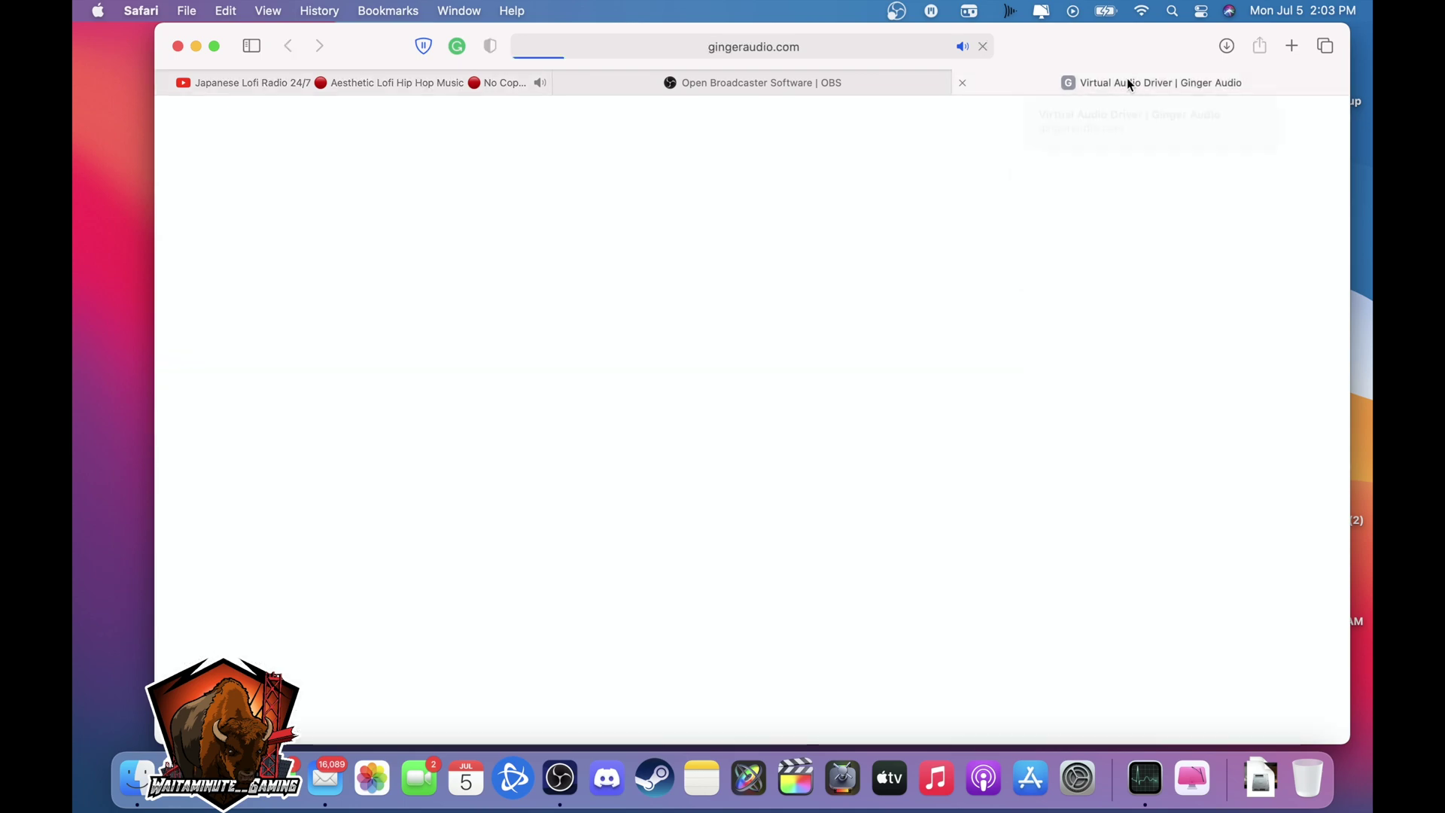
scroll(472, 201, up, 5)
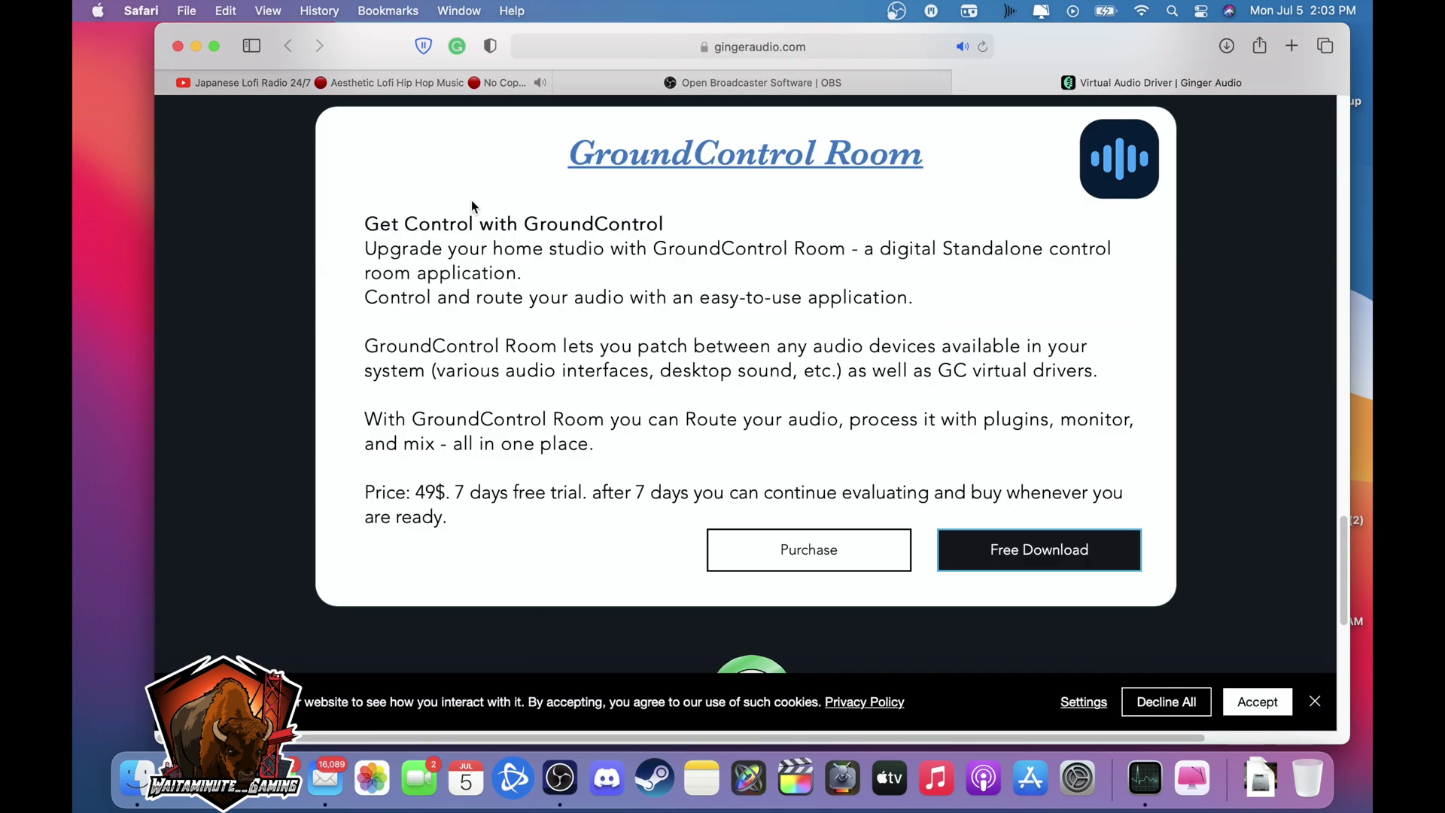
scroll(471, 201, down, 5)
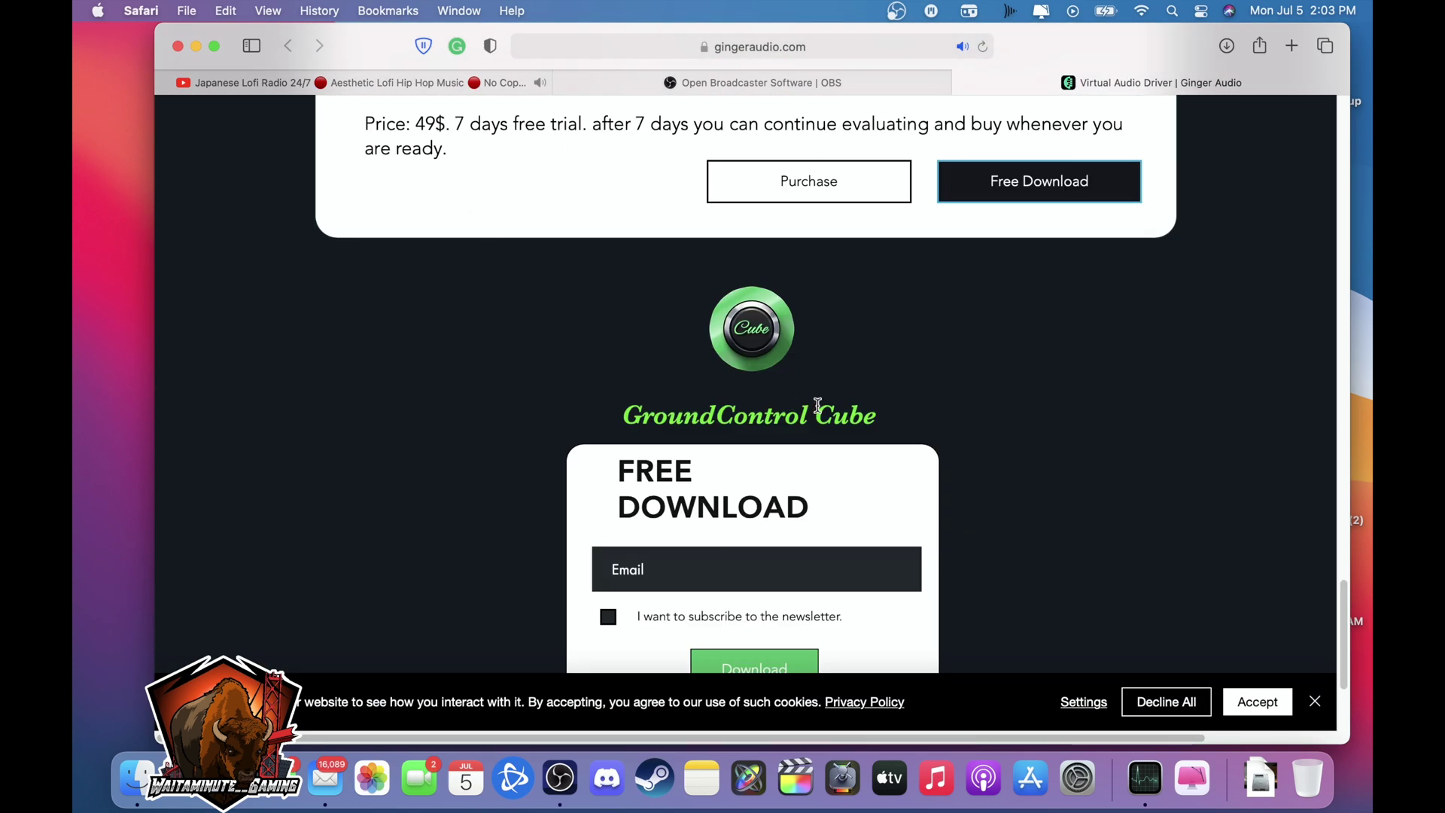
scroll(818, 405, up, 15)
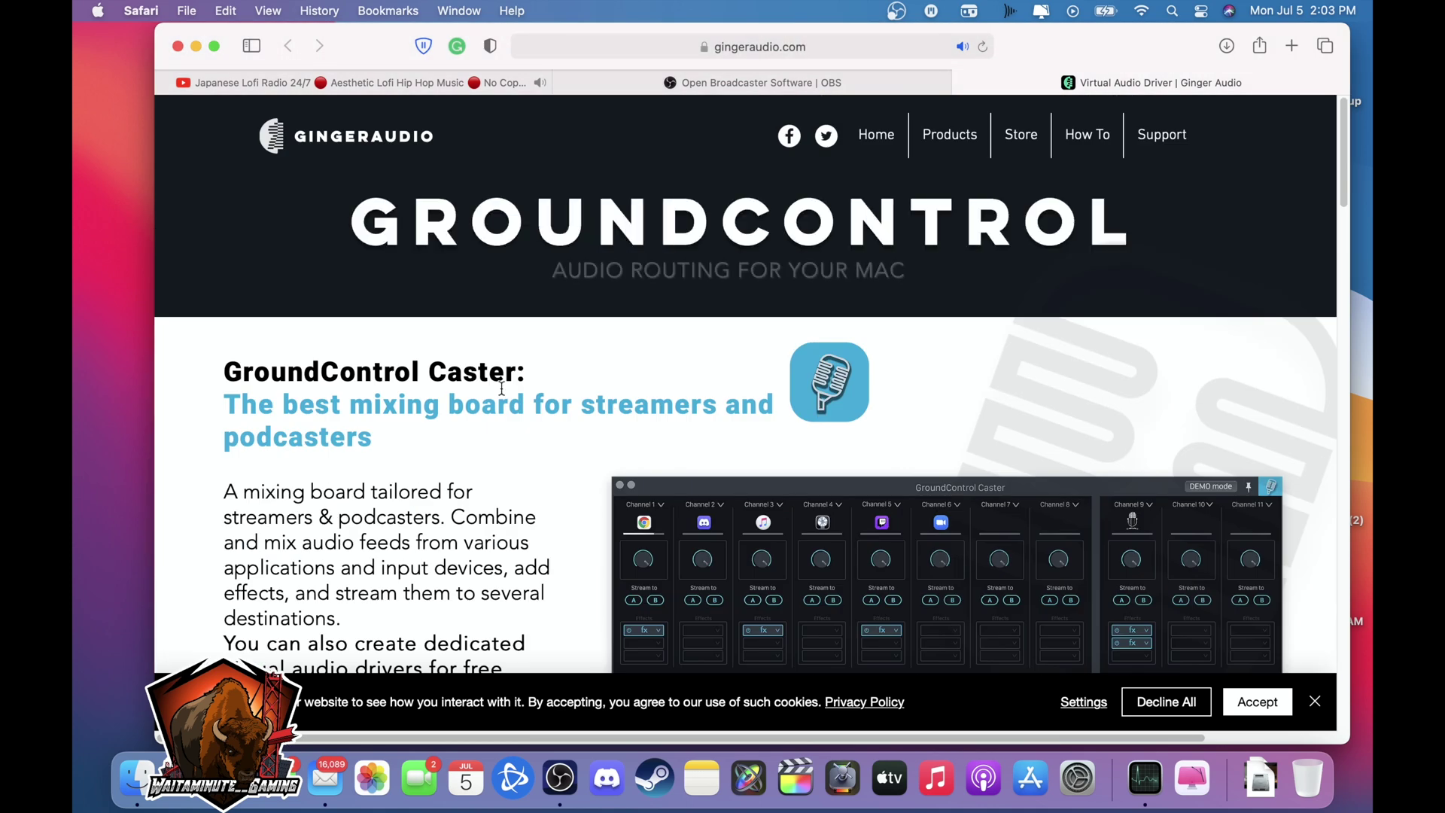
scroll(632, 418, down, 15)
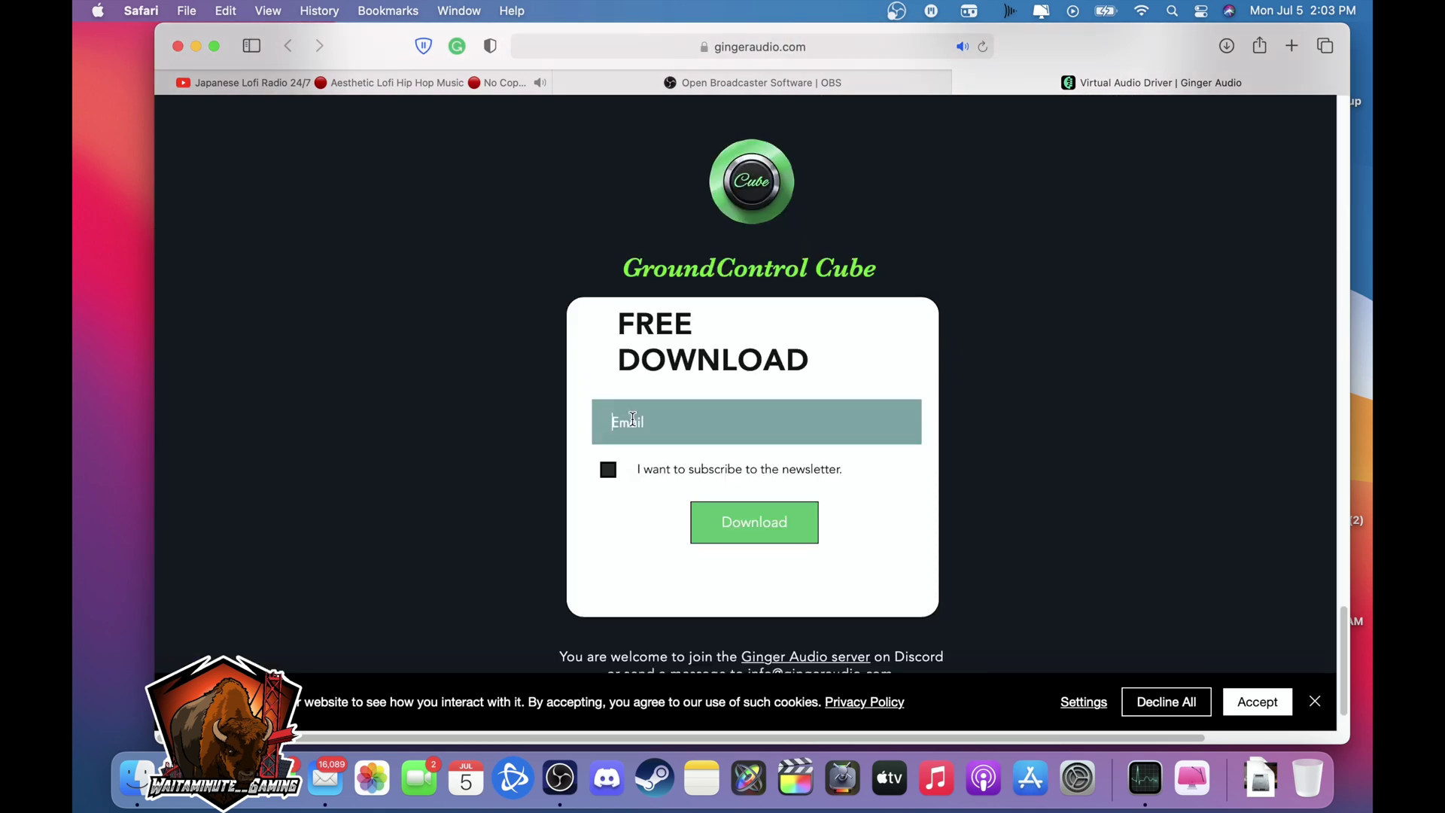
click(630, 423)
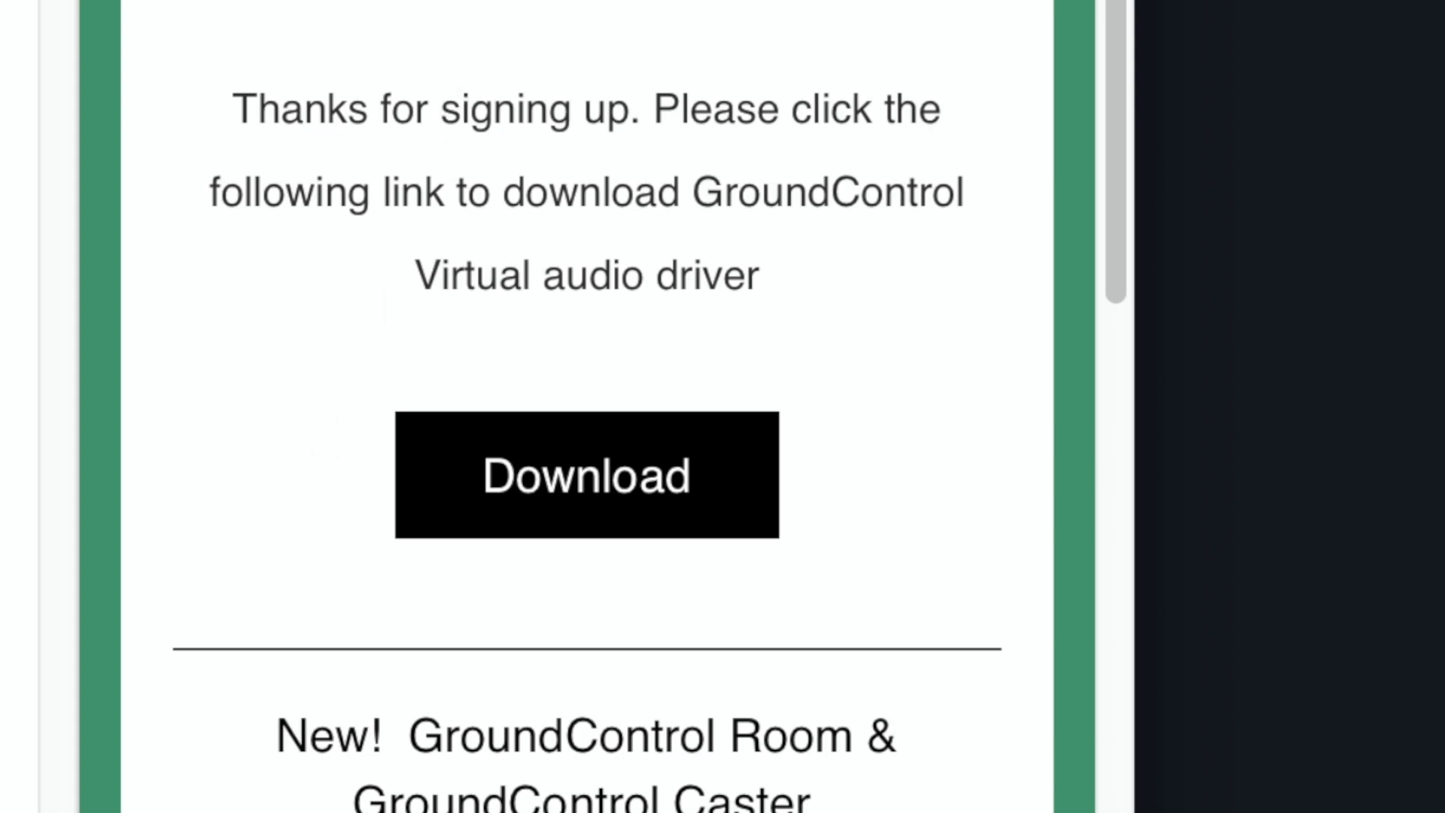
Download GroundControl_Cube.pkg via the emailed link and launch its installer from Downloads
scroll(587, 406, down, 3)
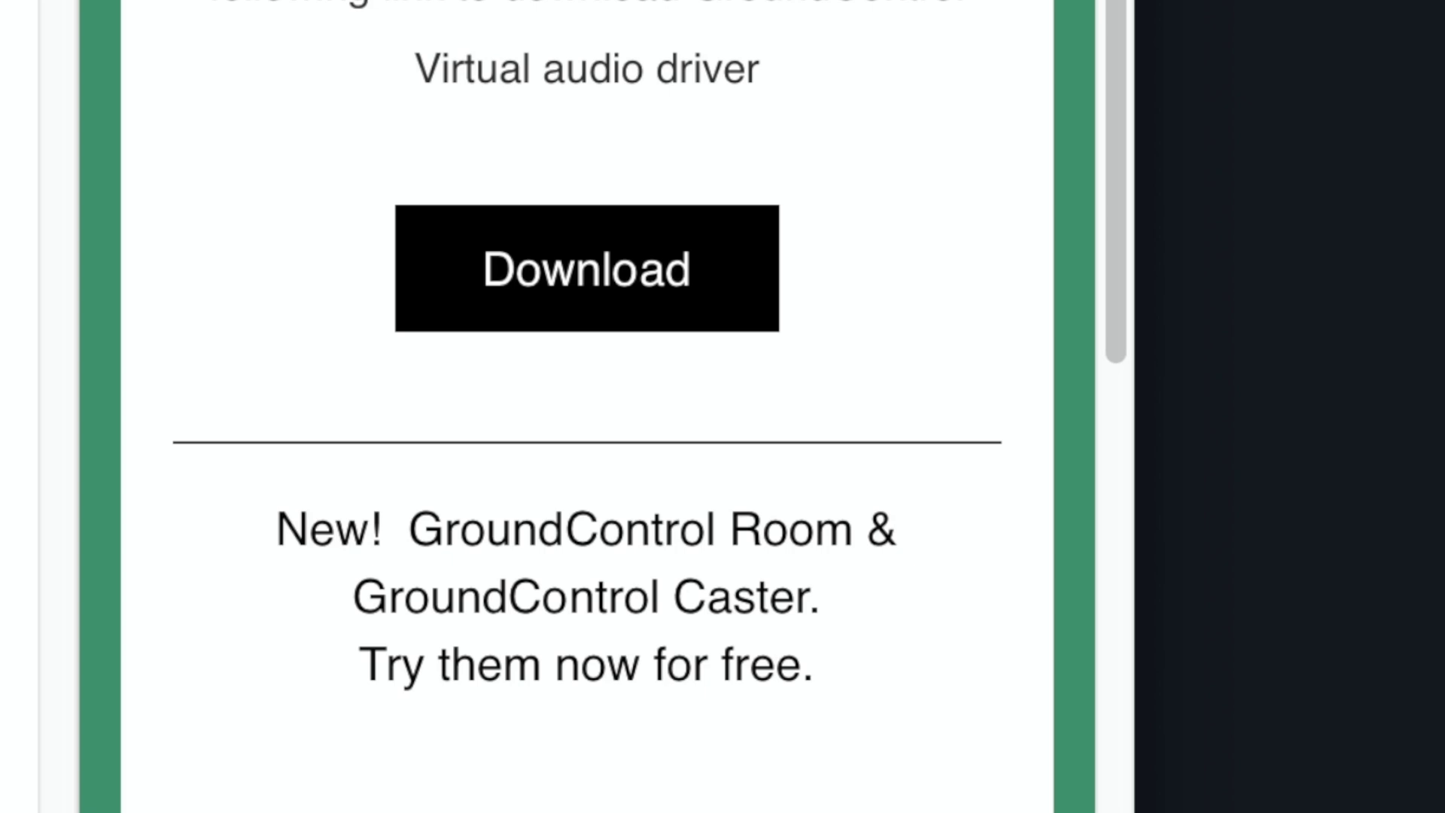
scroll(587, 406, up, 2)
scroll(429, 193, down, 20)
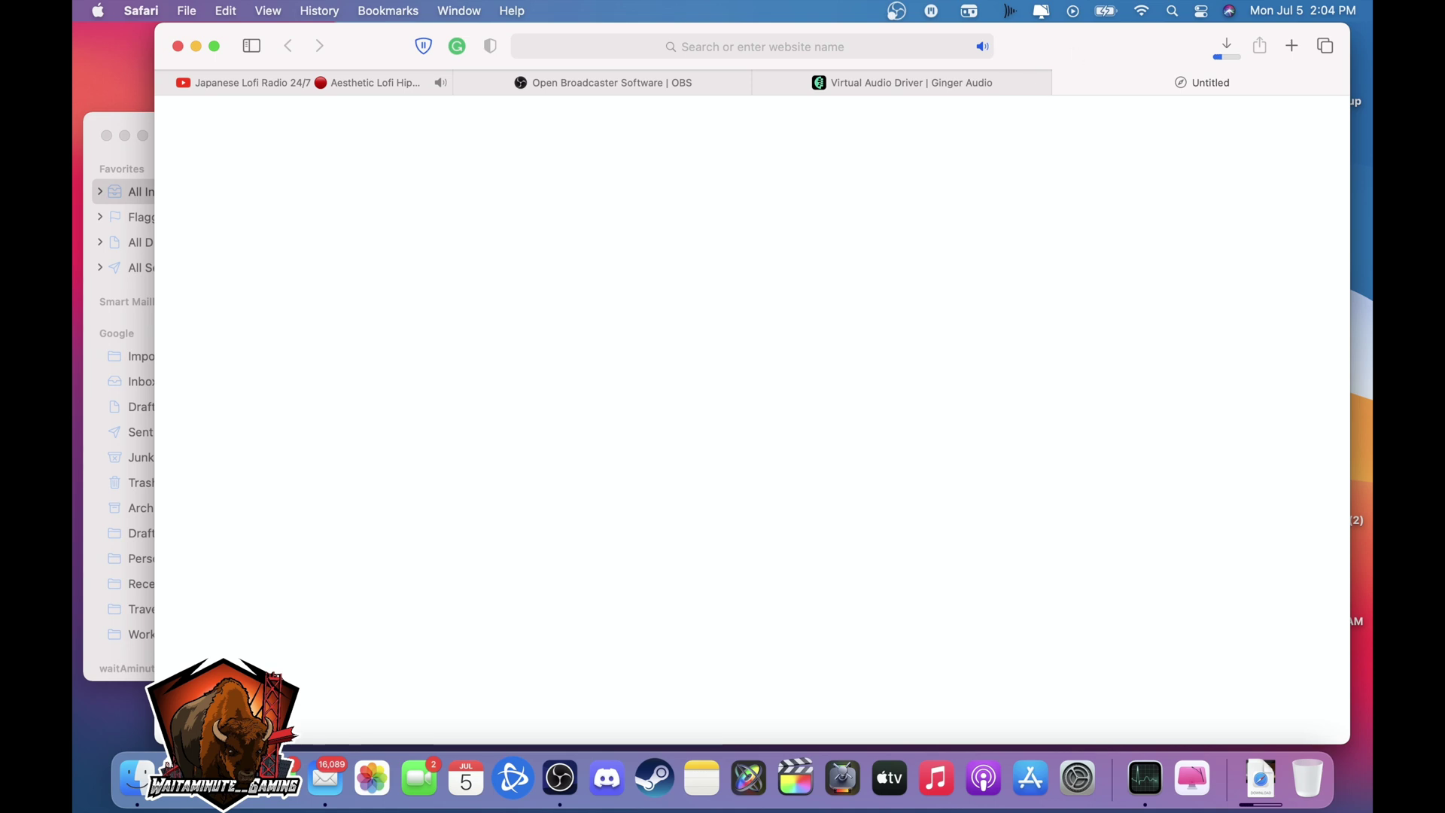
click(106, 135)
click(1227, 46)
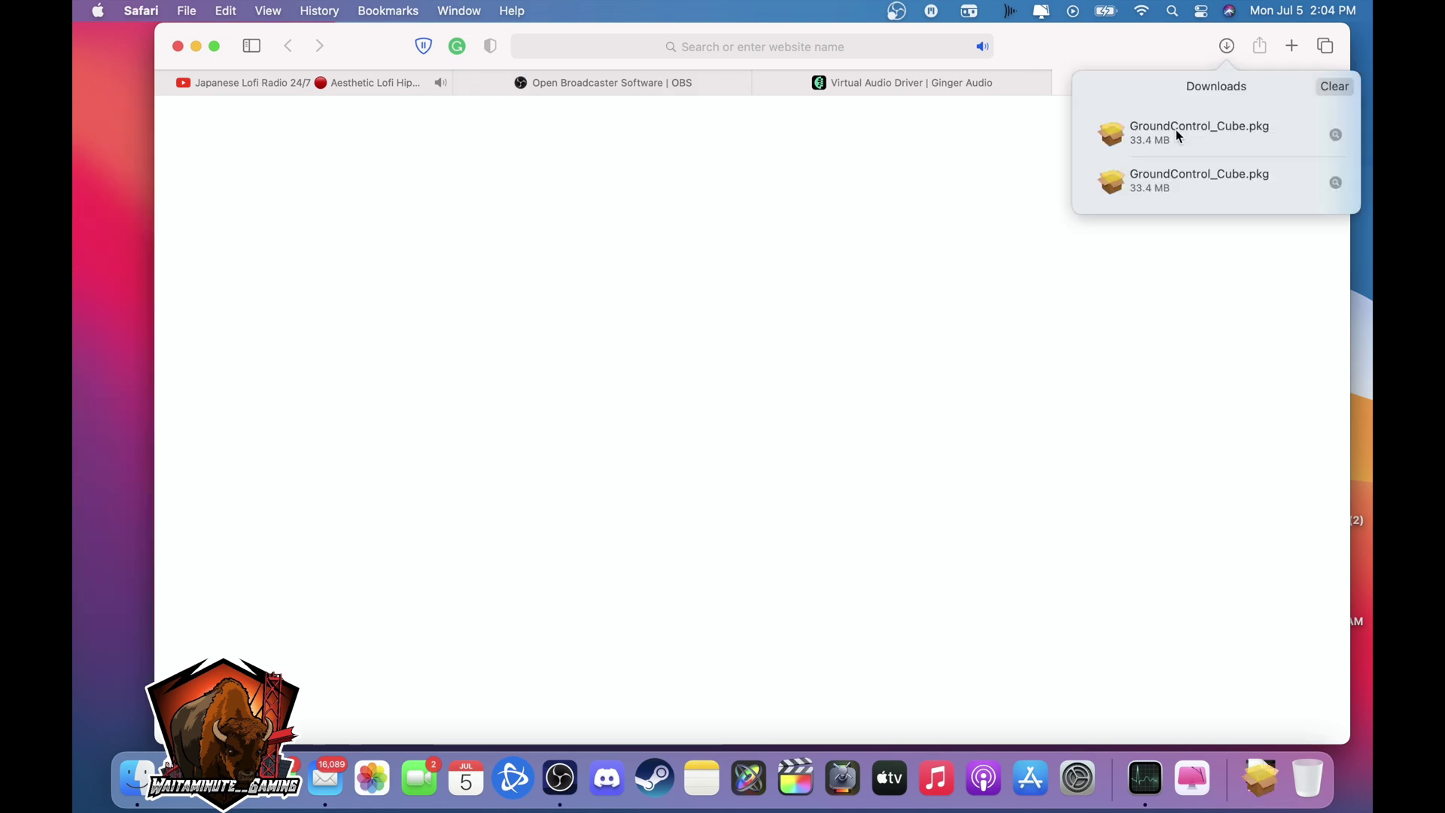
double_click(1177, 132)
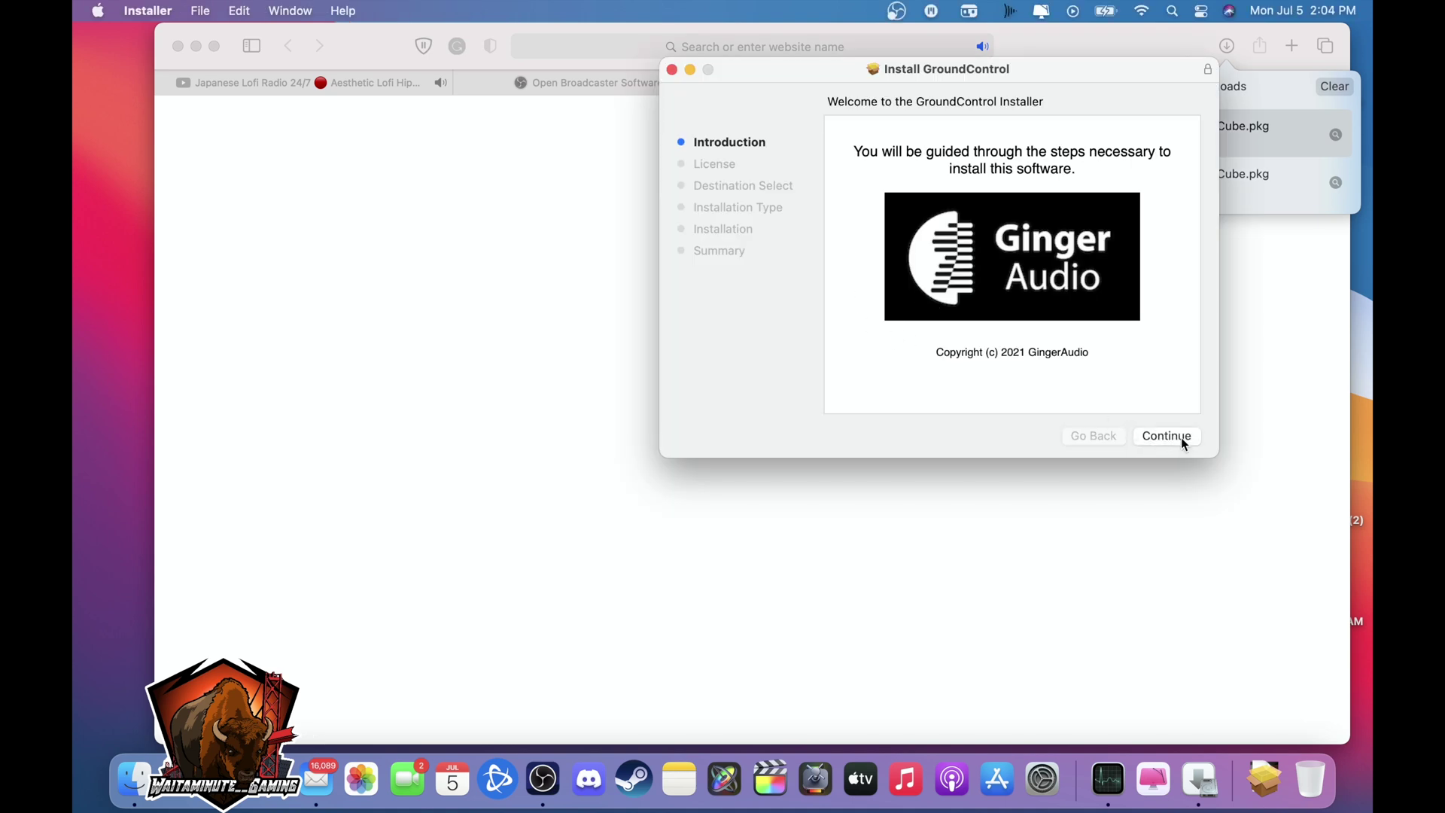
Install GroundControl by accepting the license, running the standard install, and authorising with the admin password
click(1181, 437)
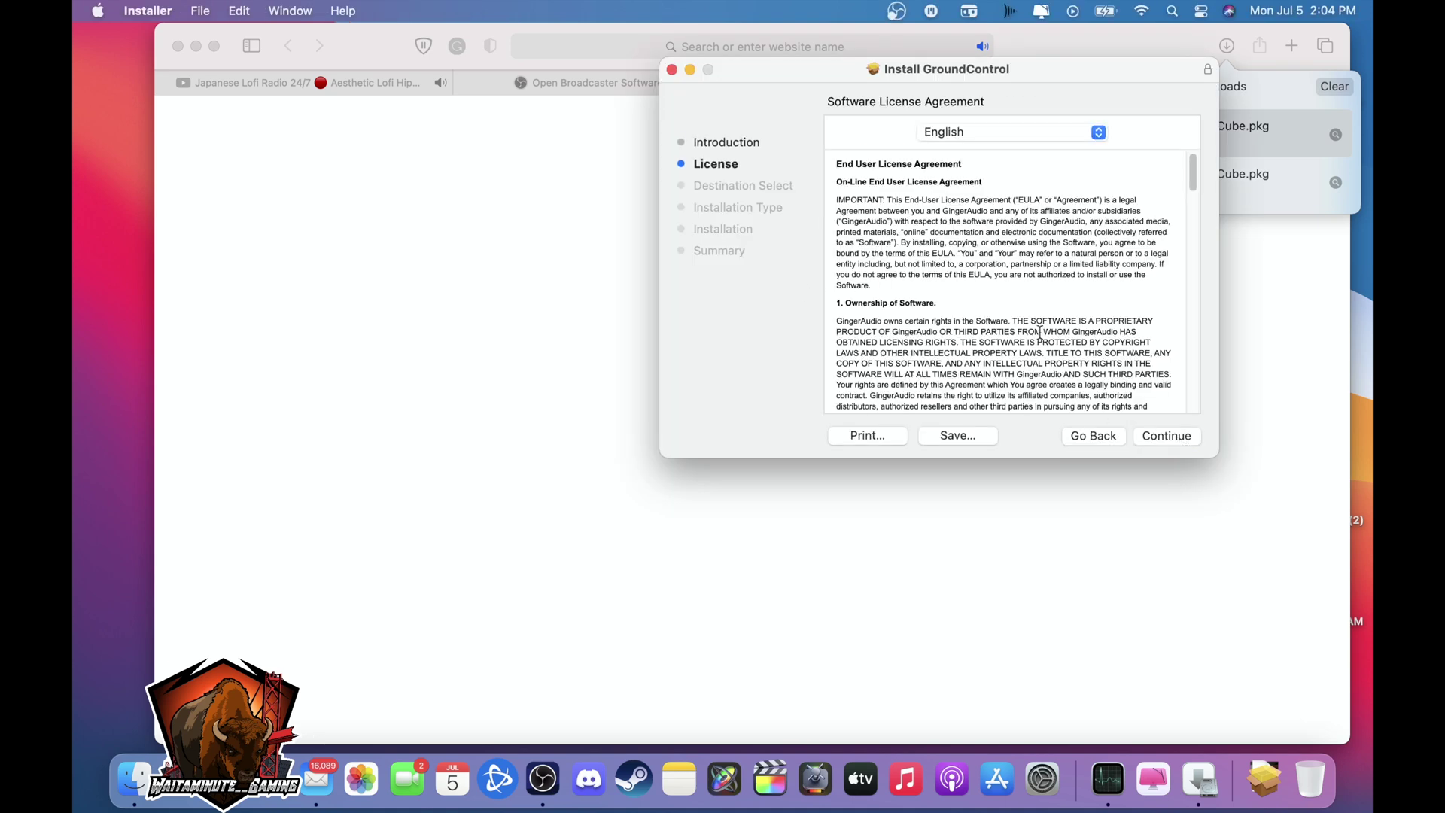
click(1177, 441)
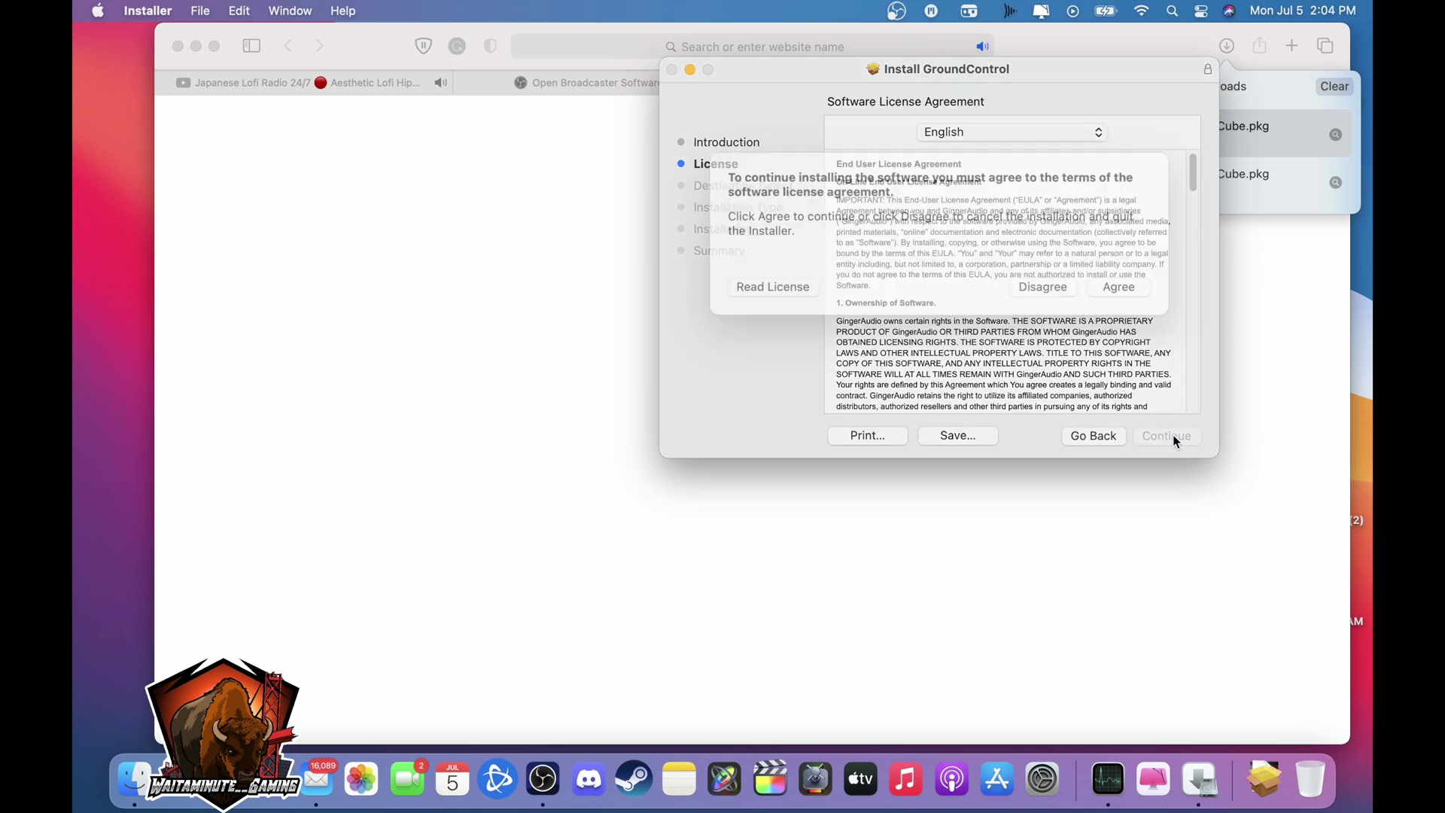
click(1122, 315)
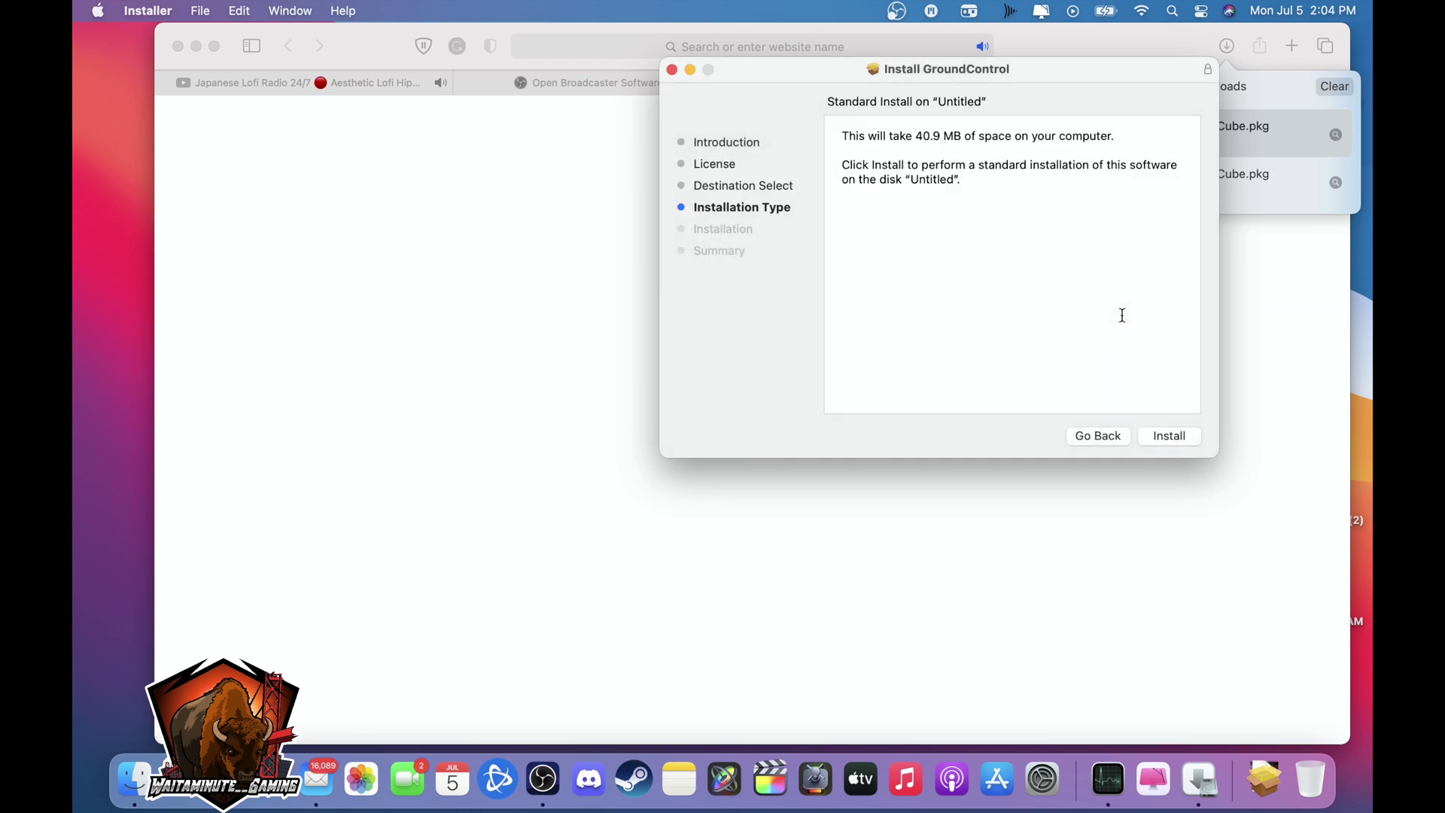
click(1172, 437)
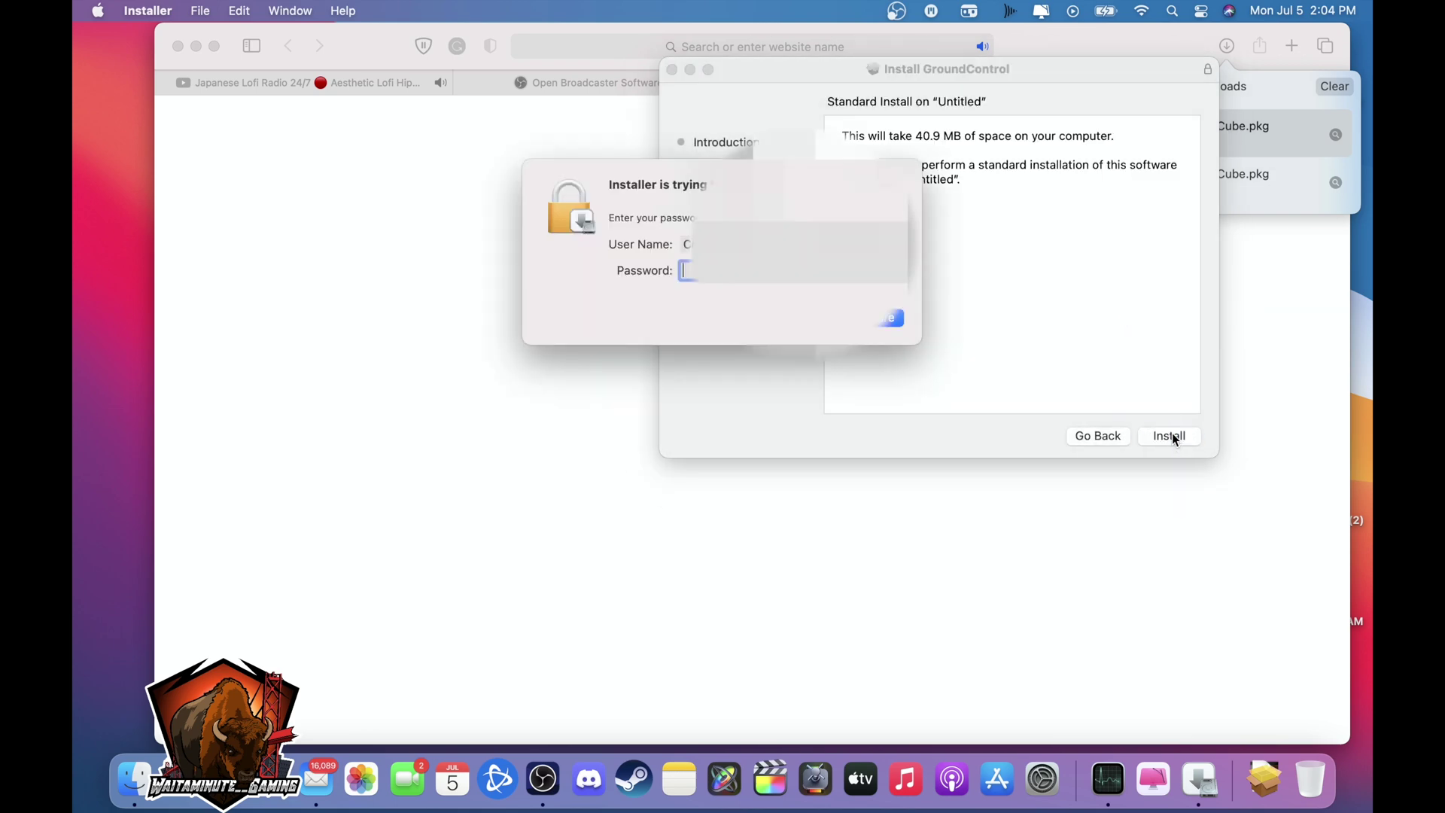
text(••)
click(891, 319)
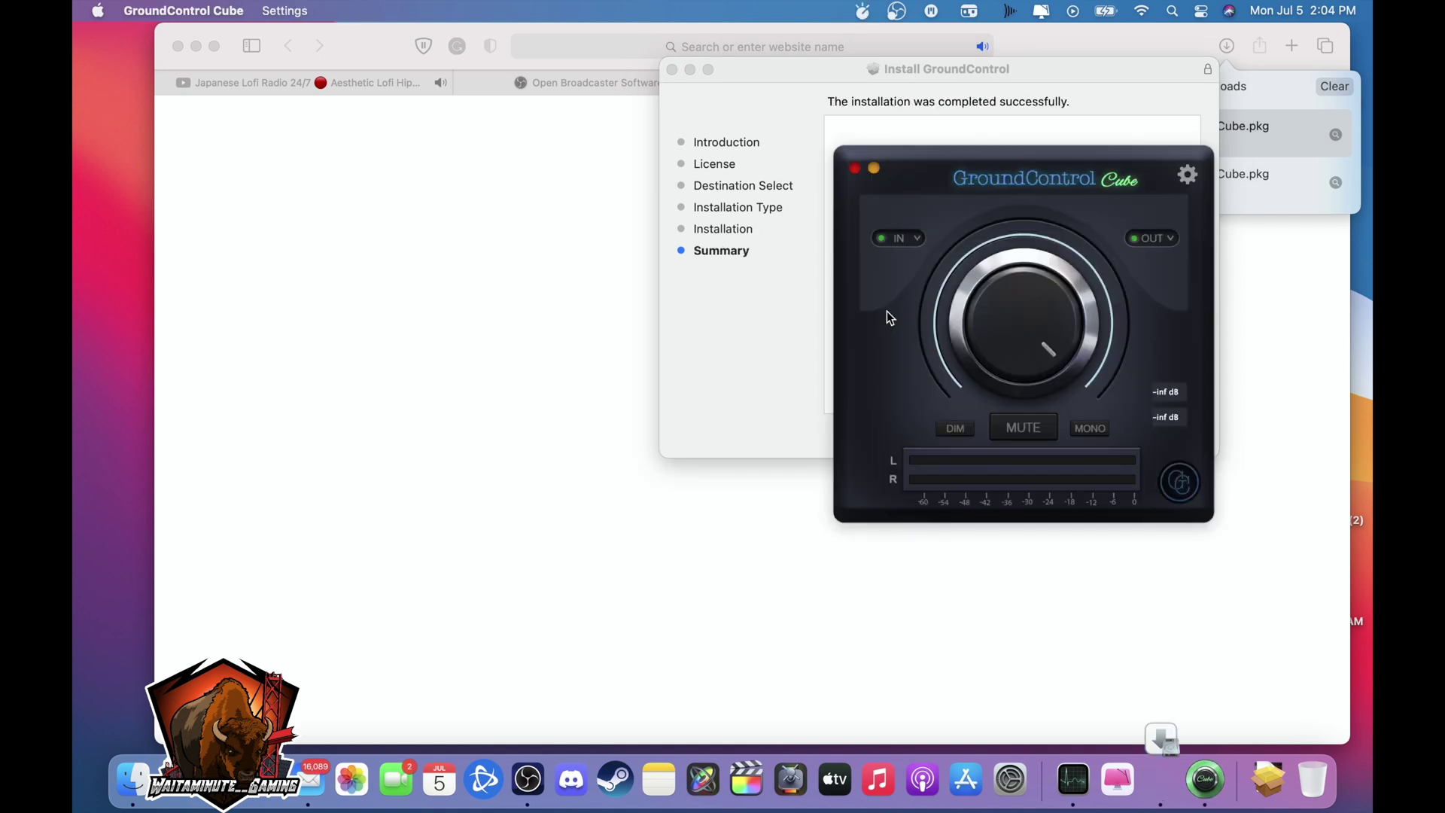
Close the finished installer, move the package to the Trash, and reposition the Cube window
click(791, 405)
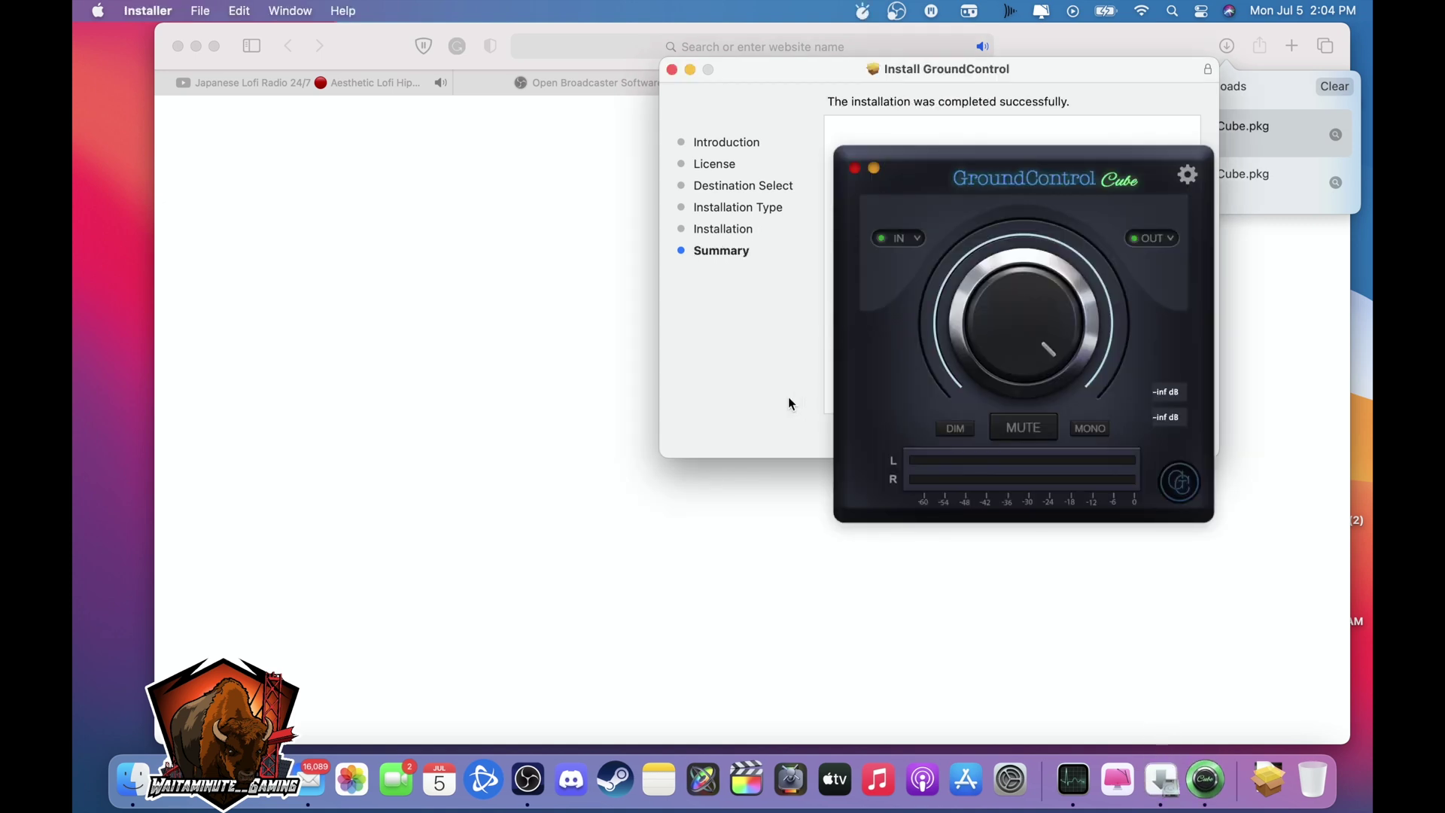
drag(913, 98, 469, 162)
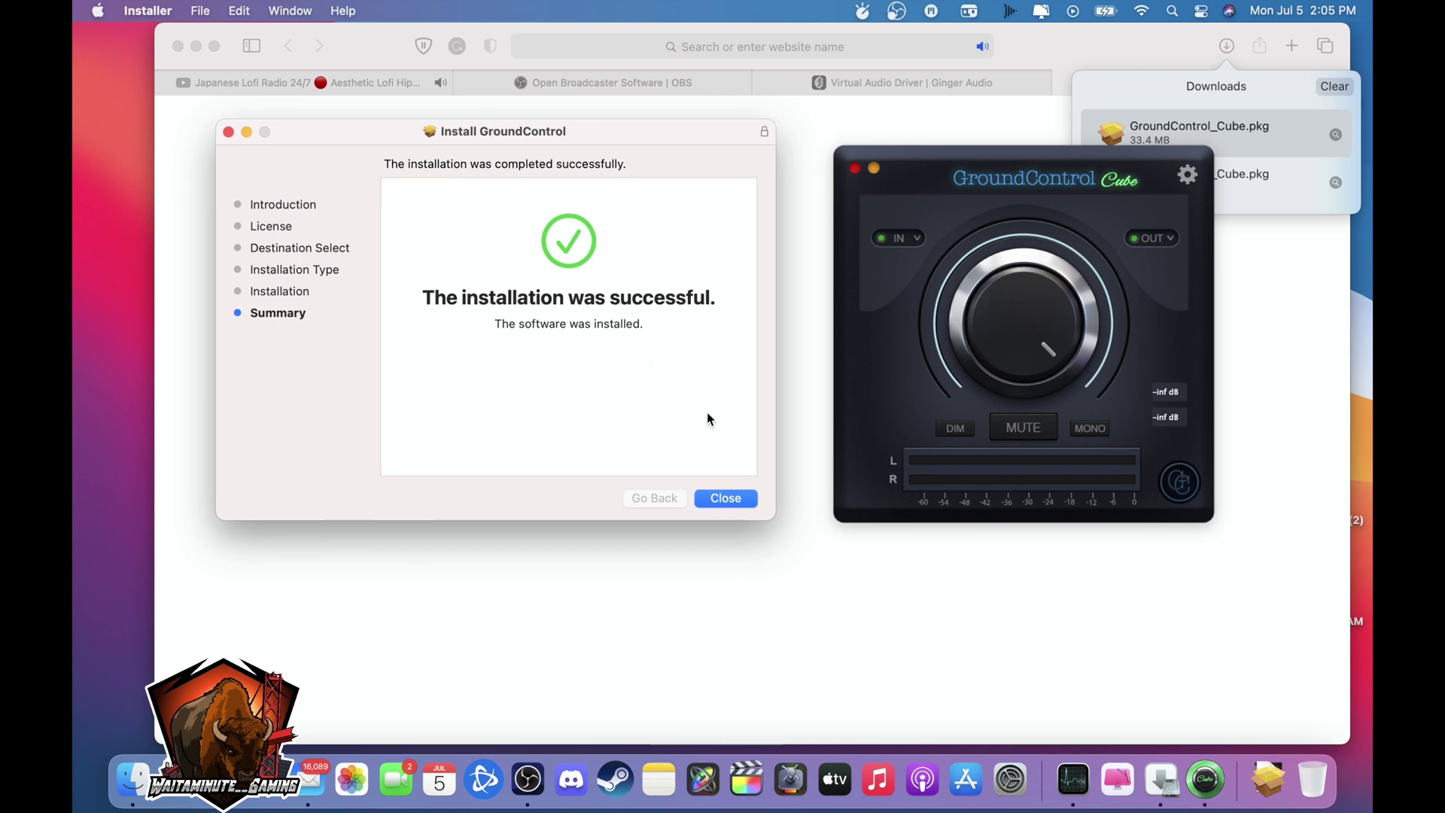
click(742, 504)
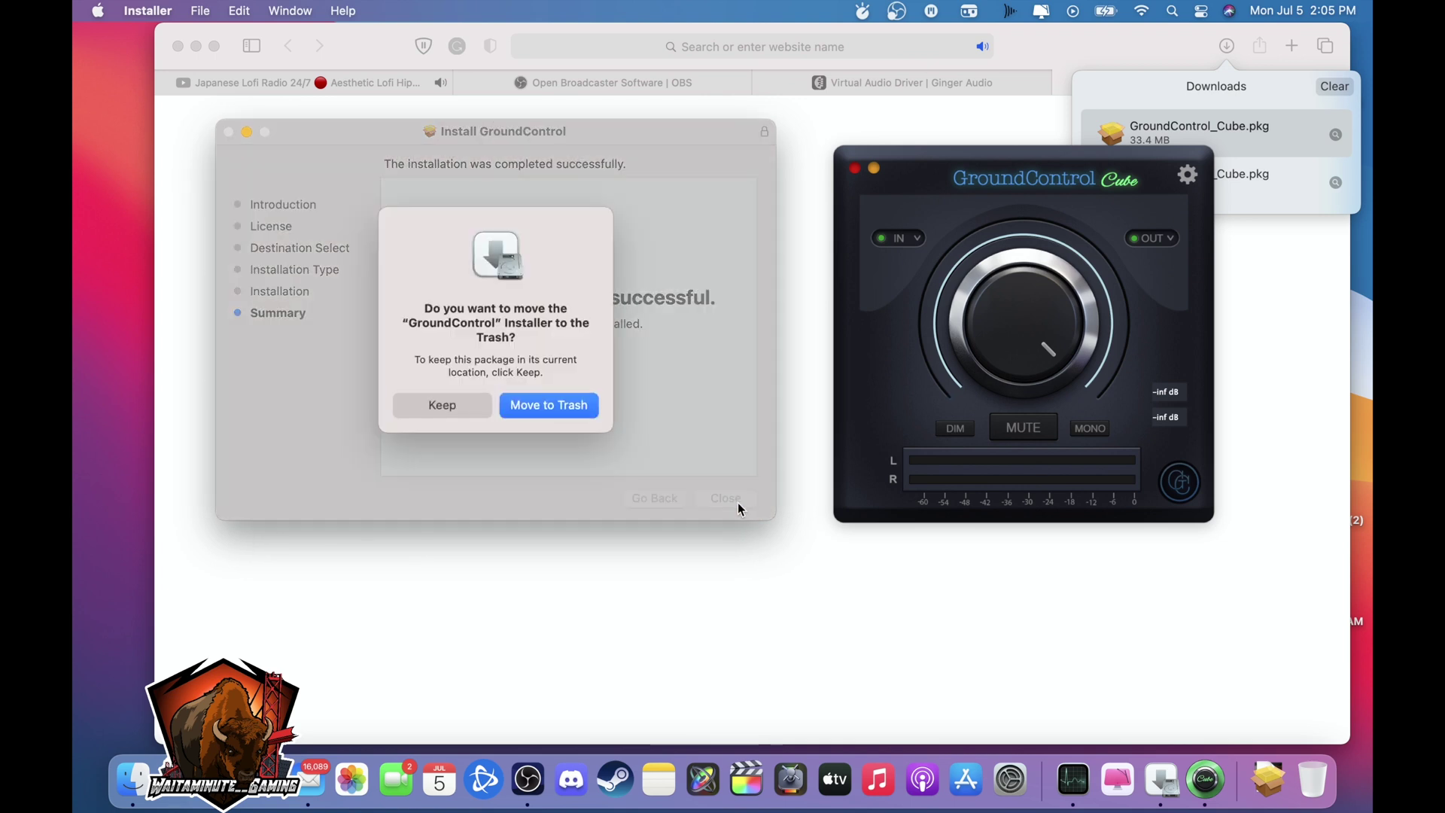
click(548, 406)
drag(1070, 182, 607, 216)
Route Cube input from GroundControl 2ch Input 1 + 2 and output to External Headphones Output 1 + 2
click(435, 277)
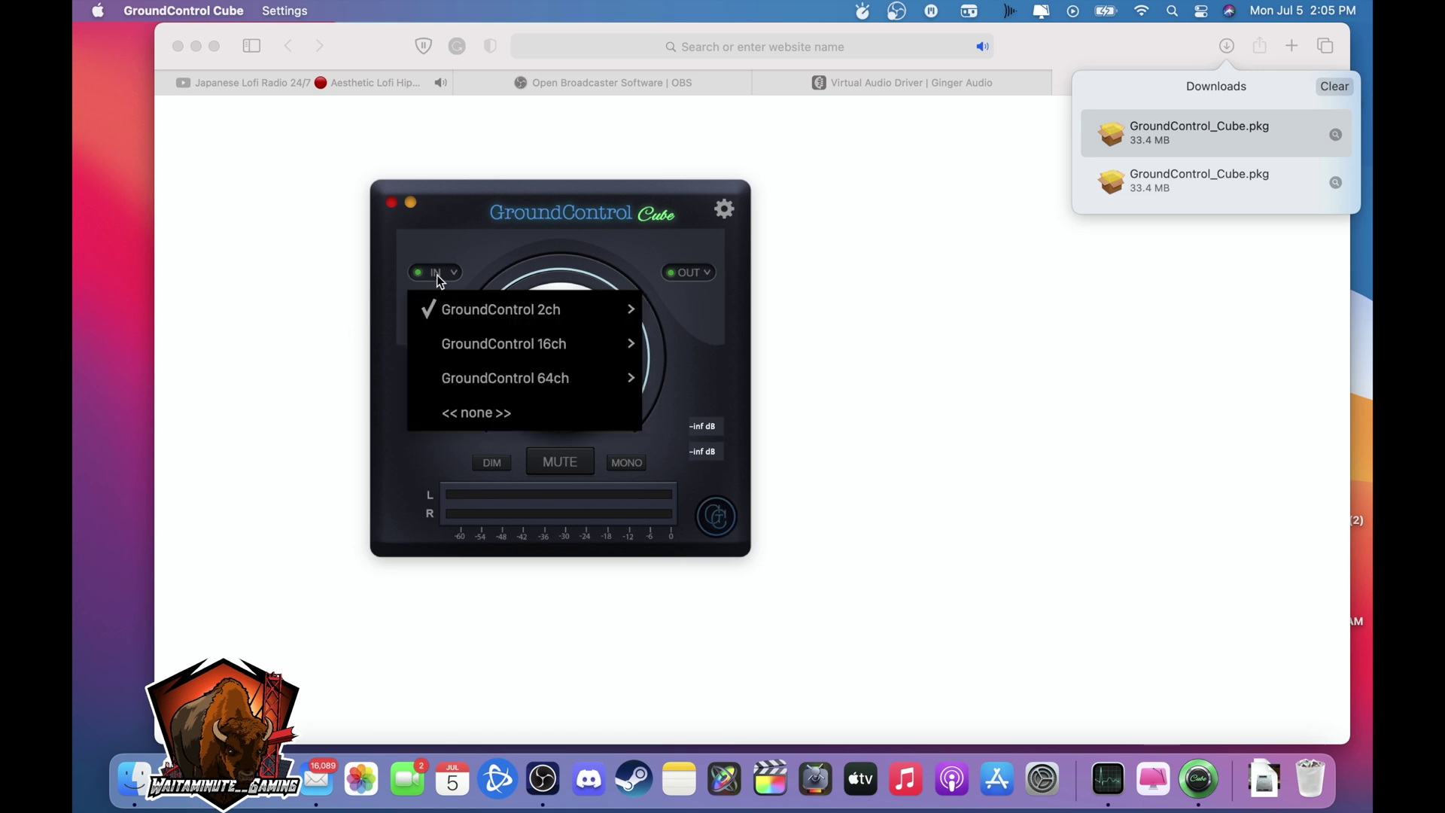
mouse_move(444, 309)
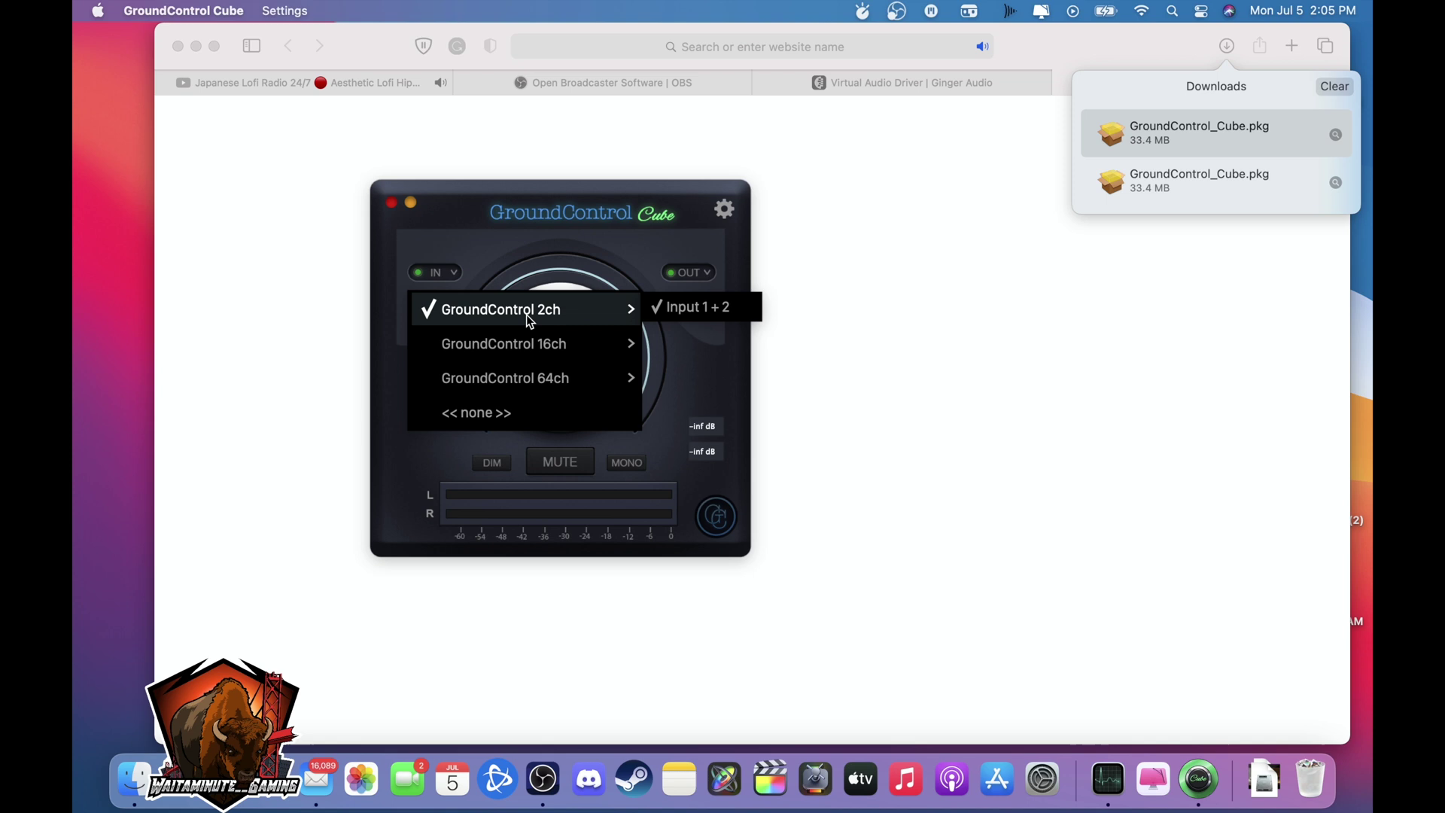
click(691, 314)
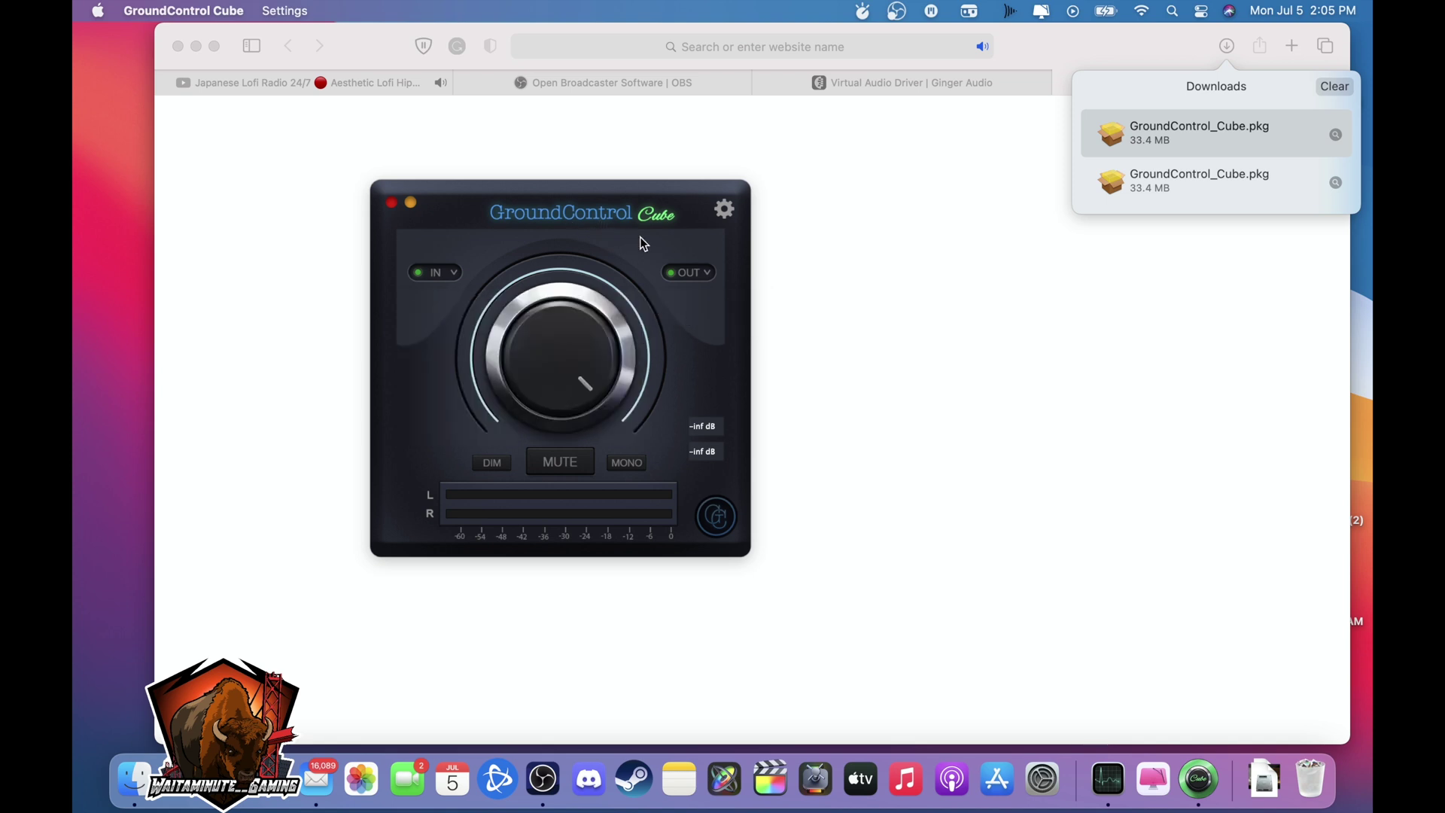
click(680, 271)
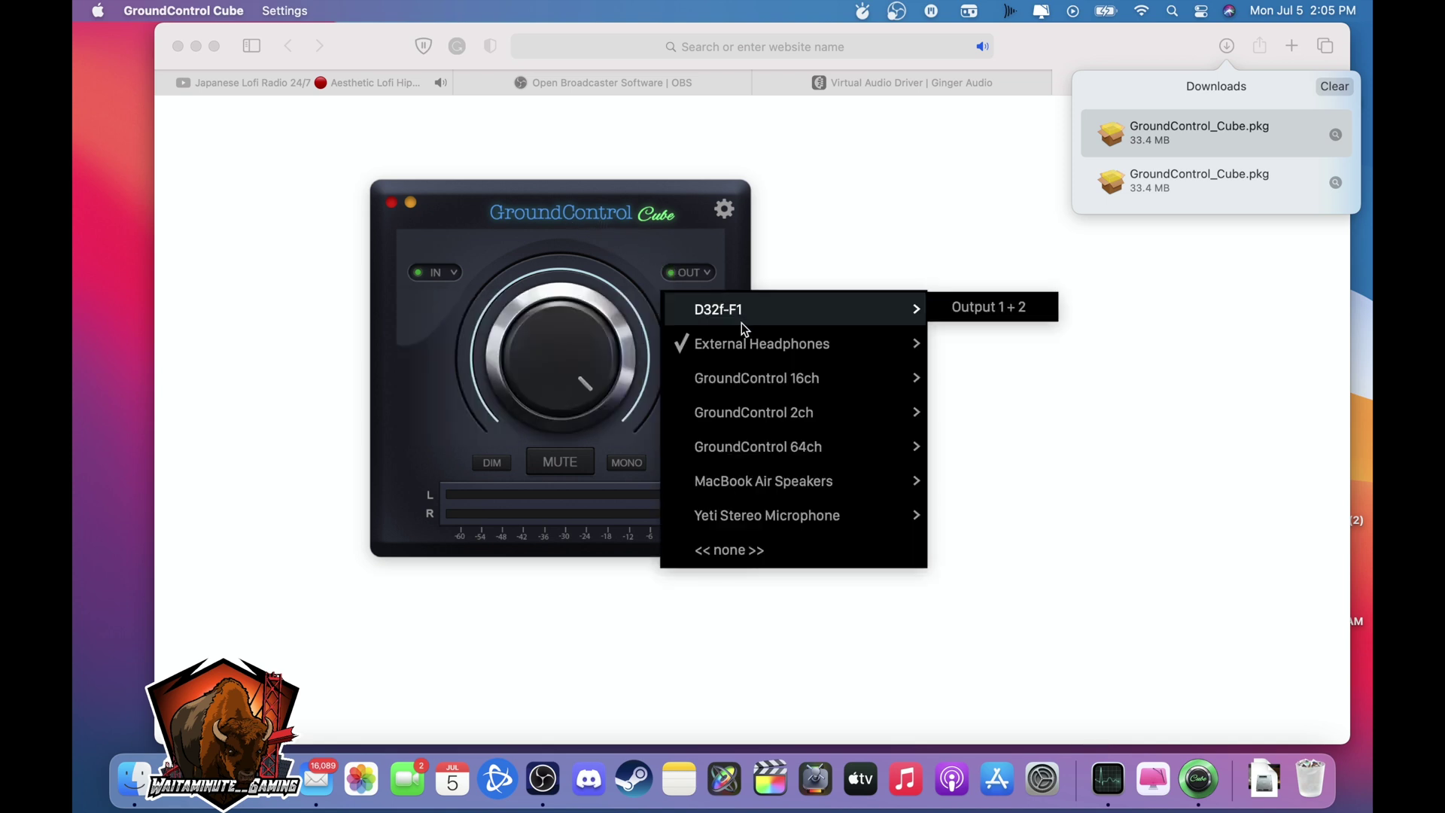
mouse_move(746, 355)
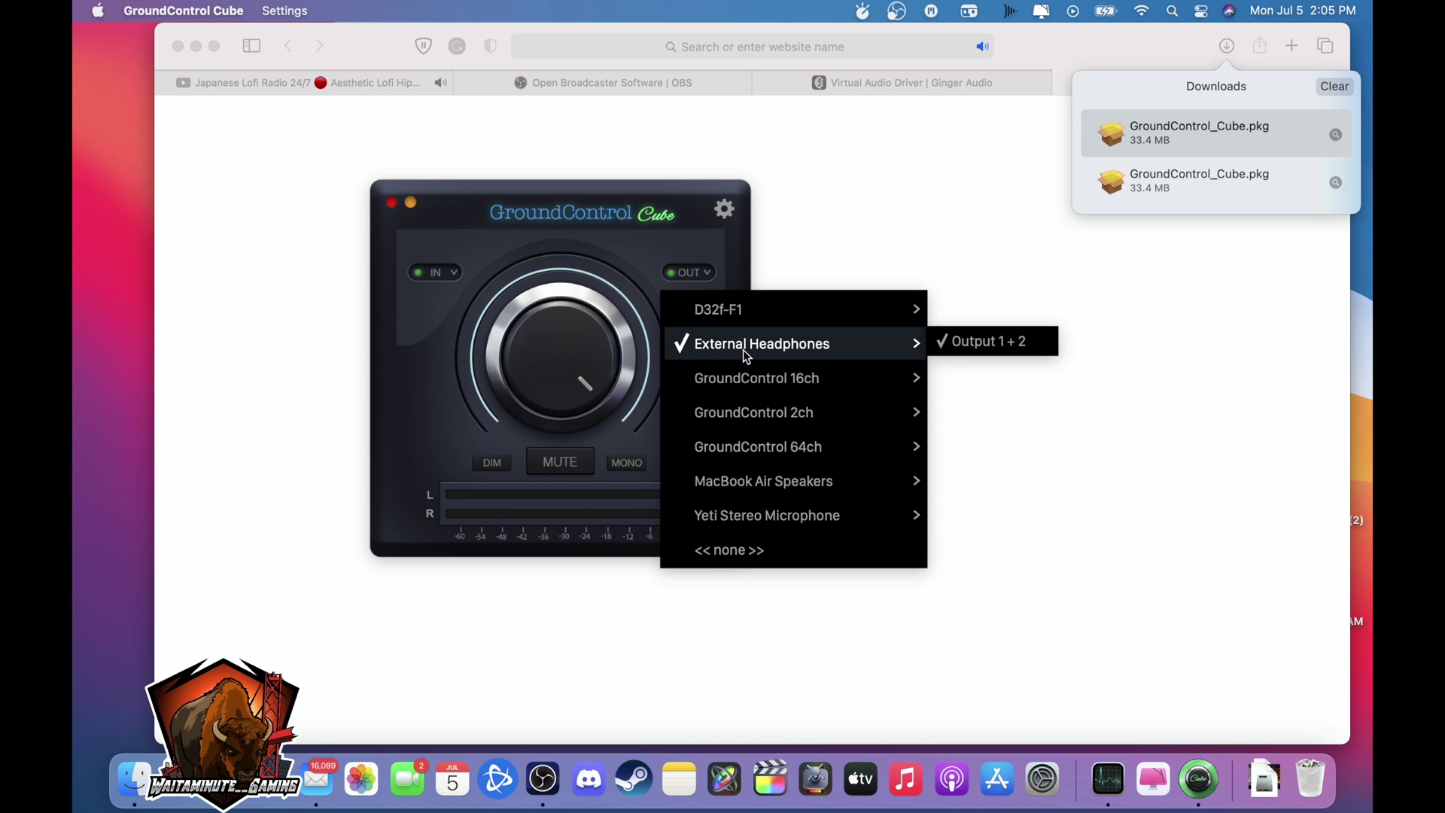
click(971, 352)
click(1042, 779)
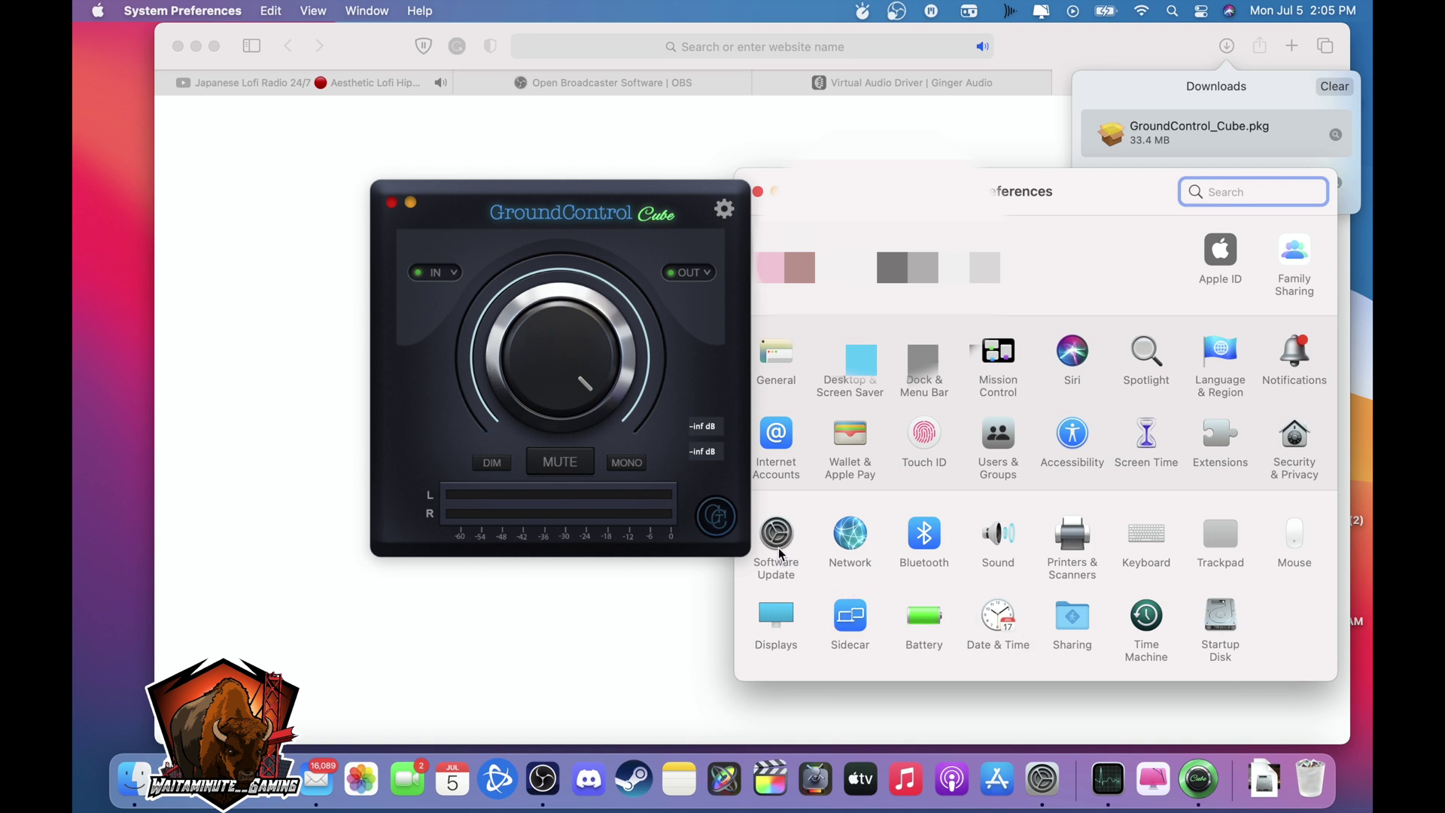
Set the Mac's Sound output device to GroundControl 2ch and minimize the Sound window
click(999, 537)
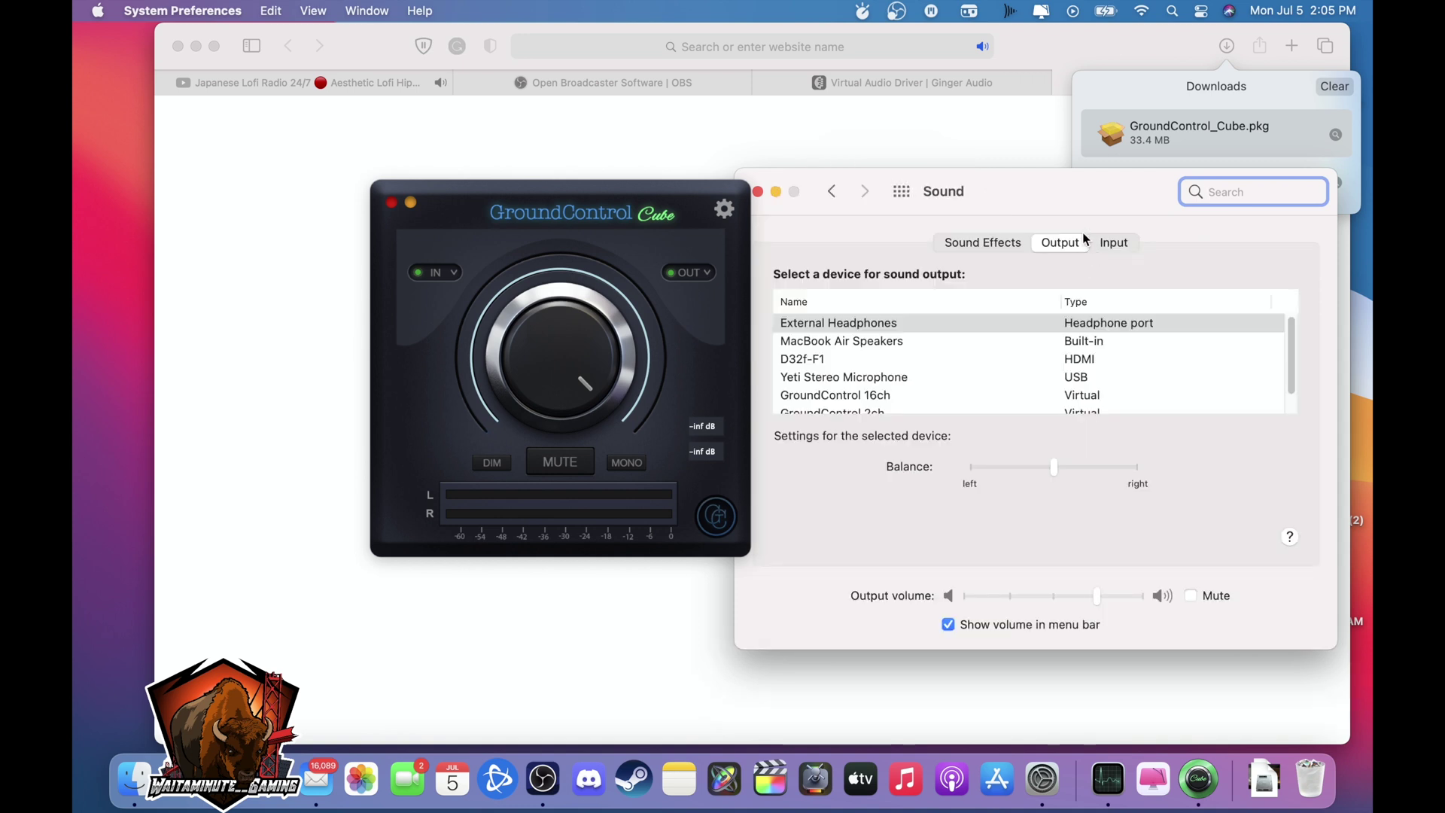
click(1058, 242)
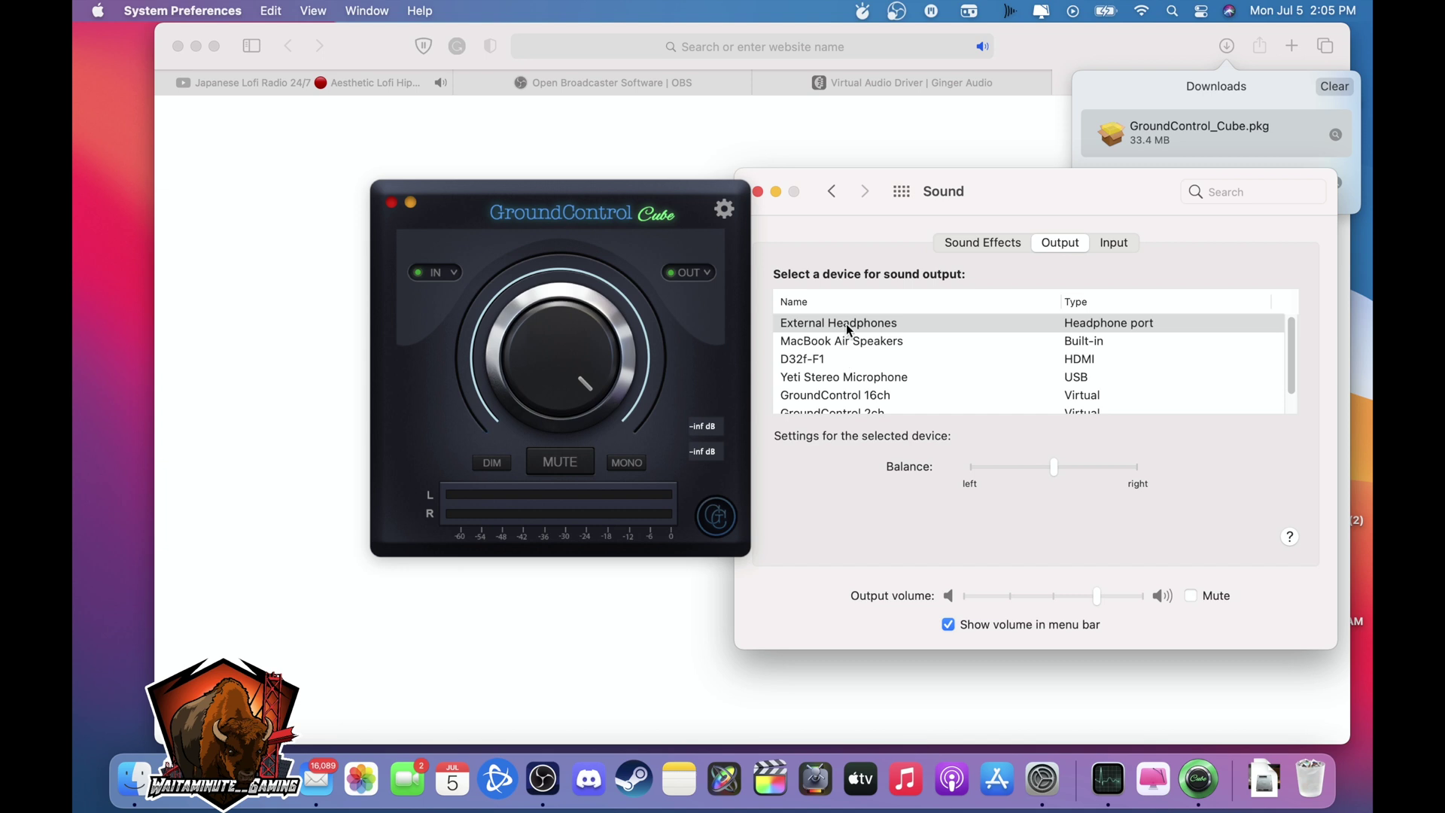
scroll(849, 330, down, 2)
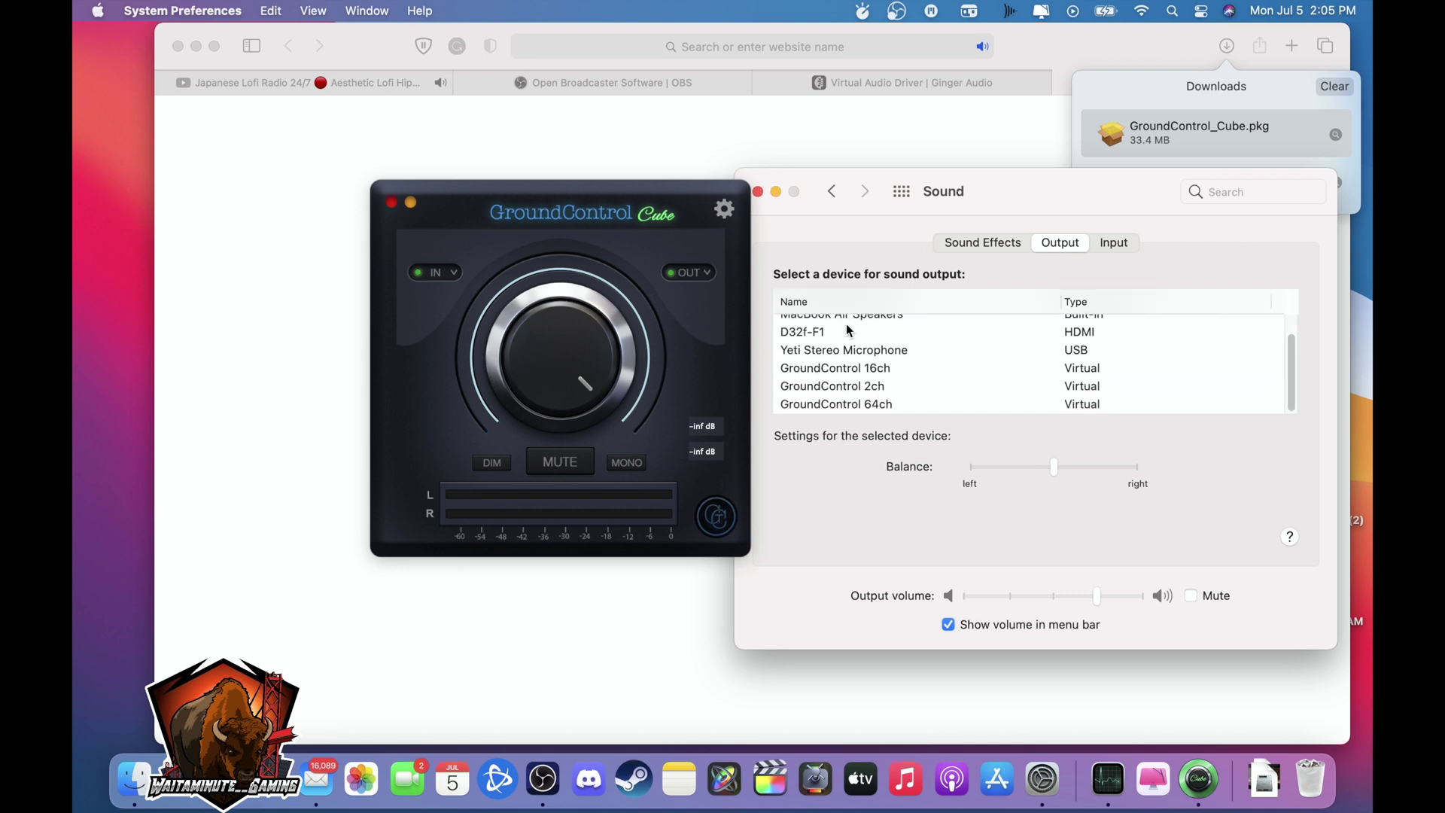
click(837, 392)
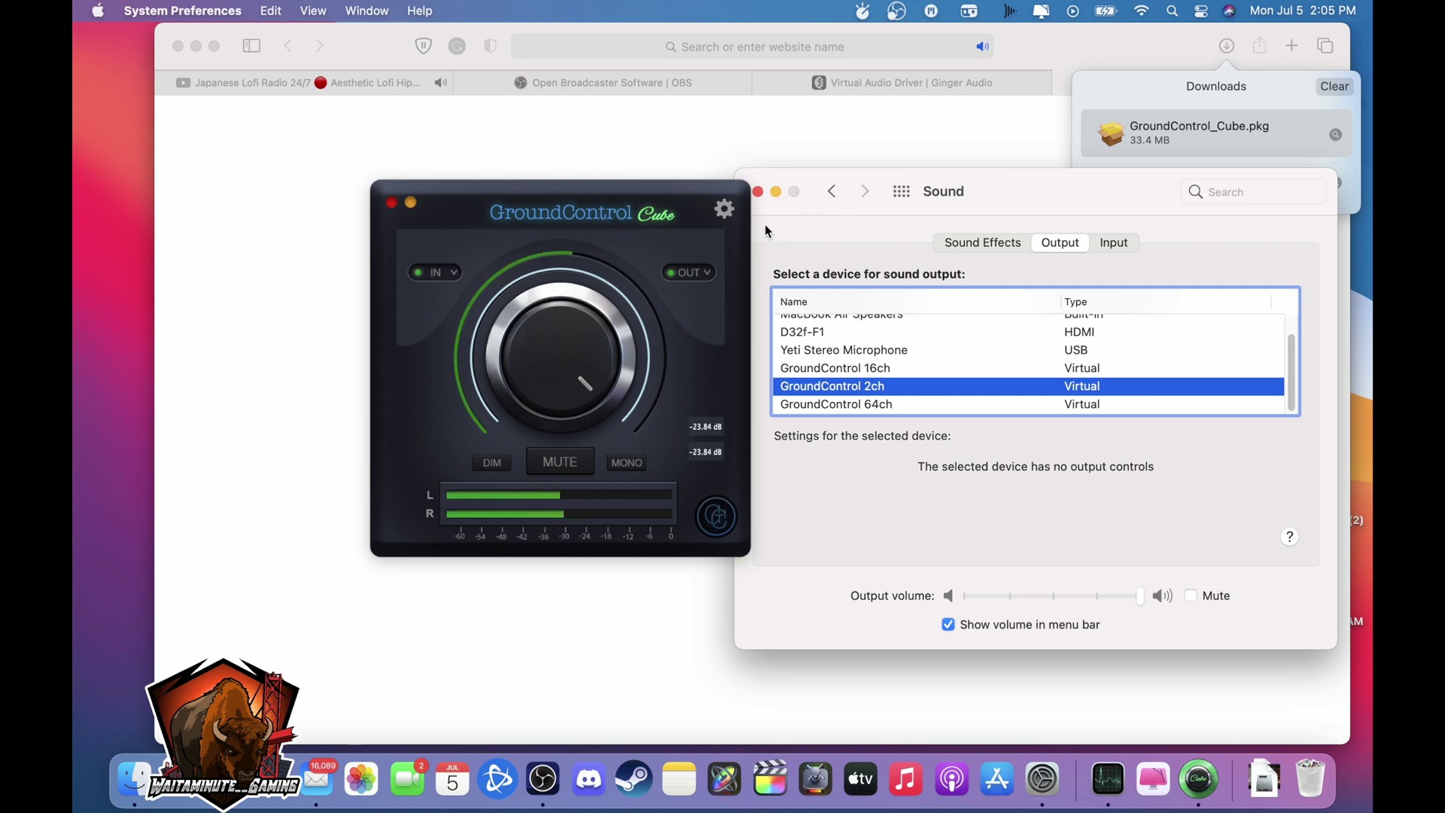
click(777, 194)
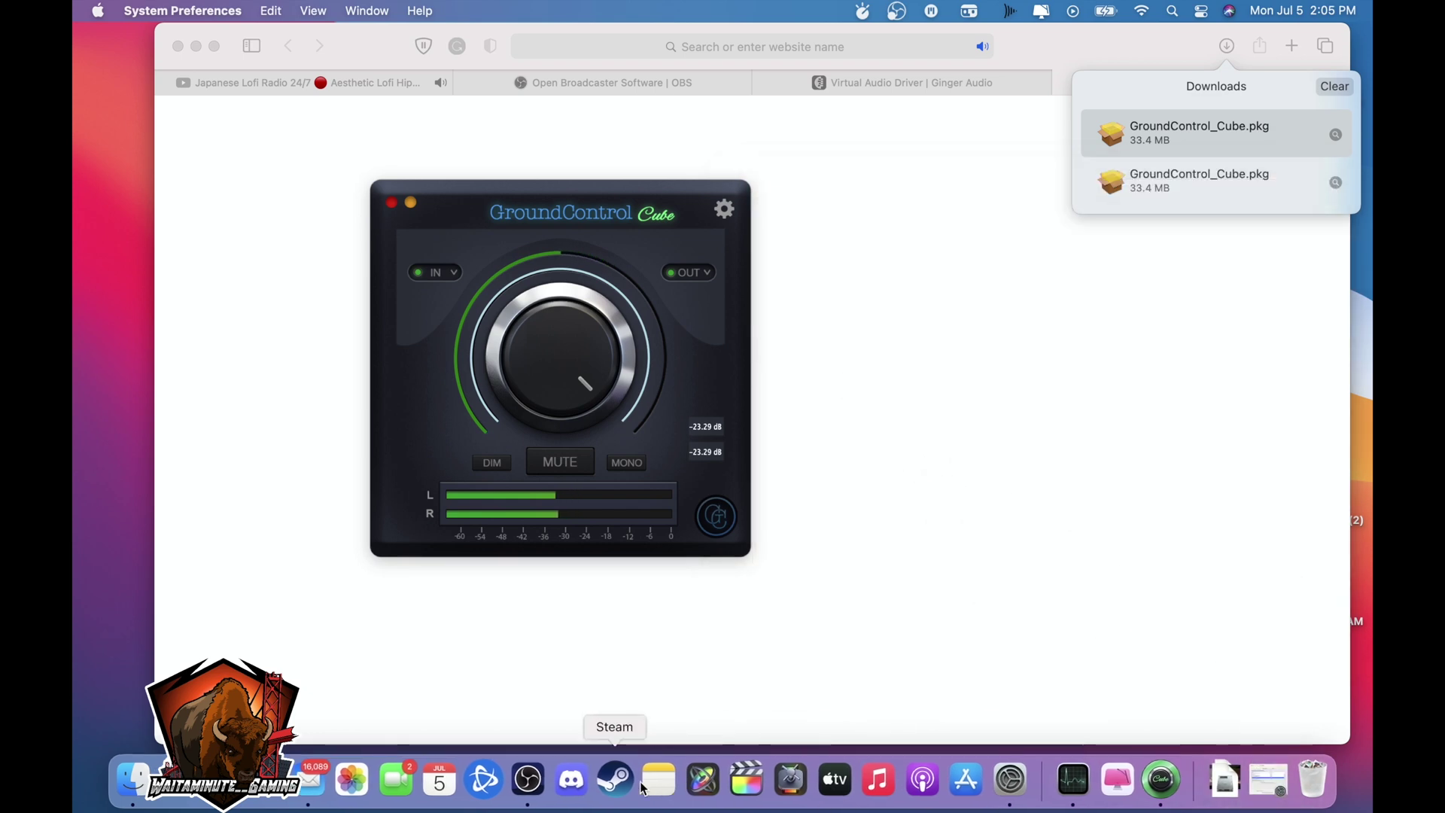
Open OBS Settings at Output > Recording, showing mp4 format, audio tracks 1 and 2, and 22500 Kbps
click(529, 790)
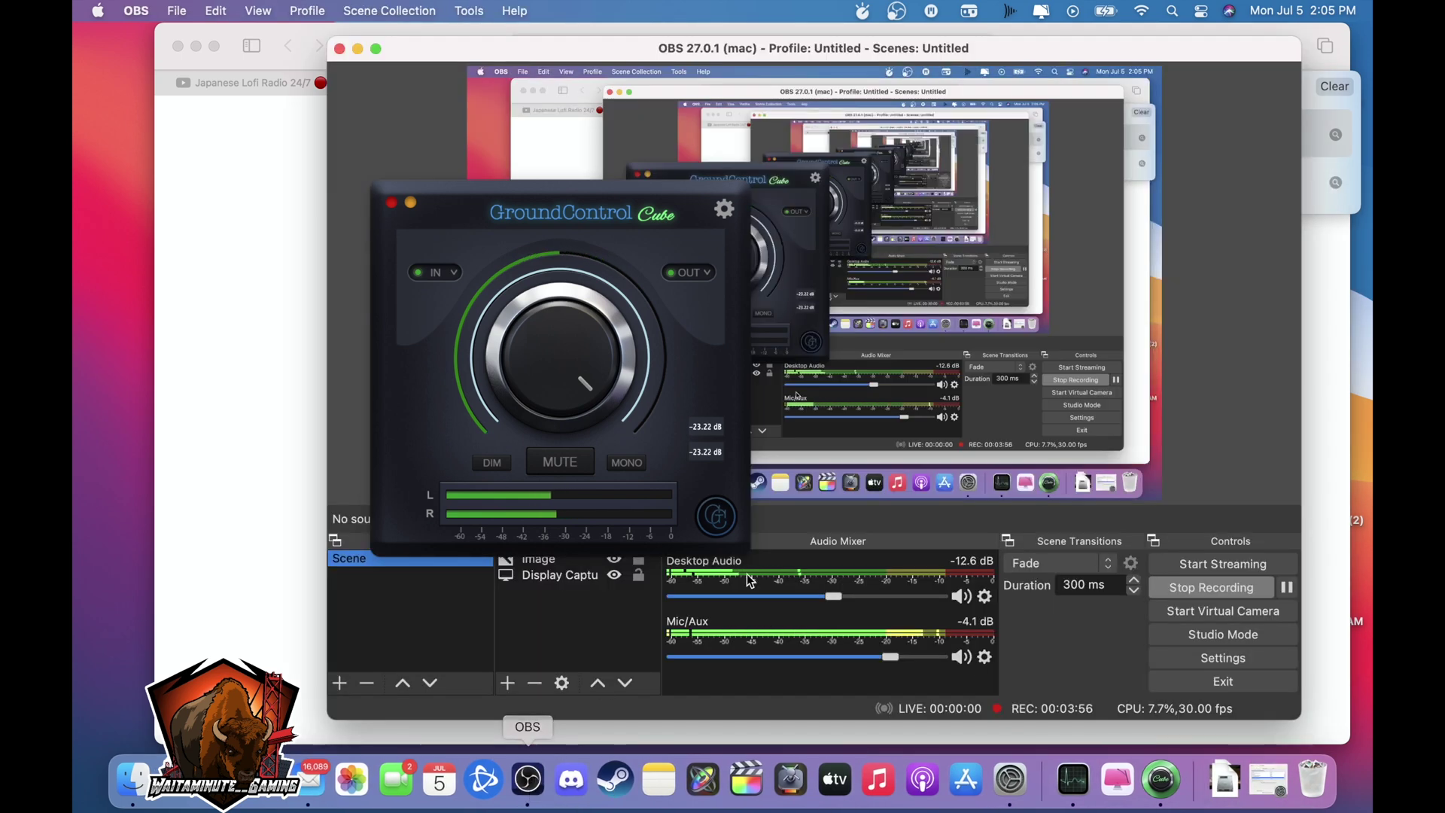
drag(542, 205, 407, 190)
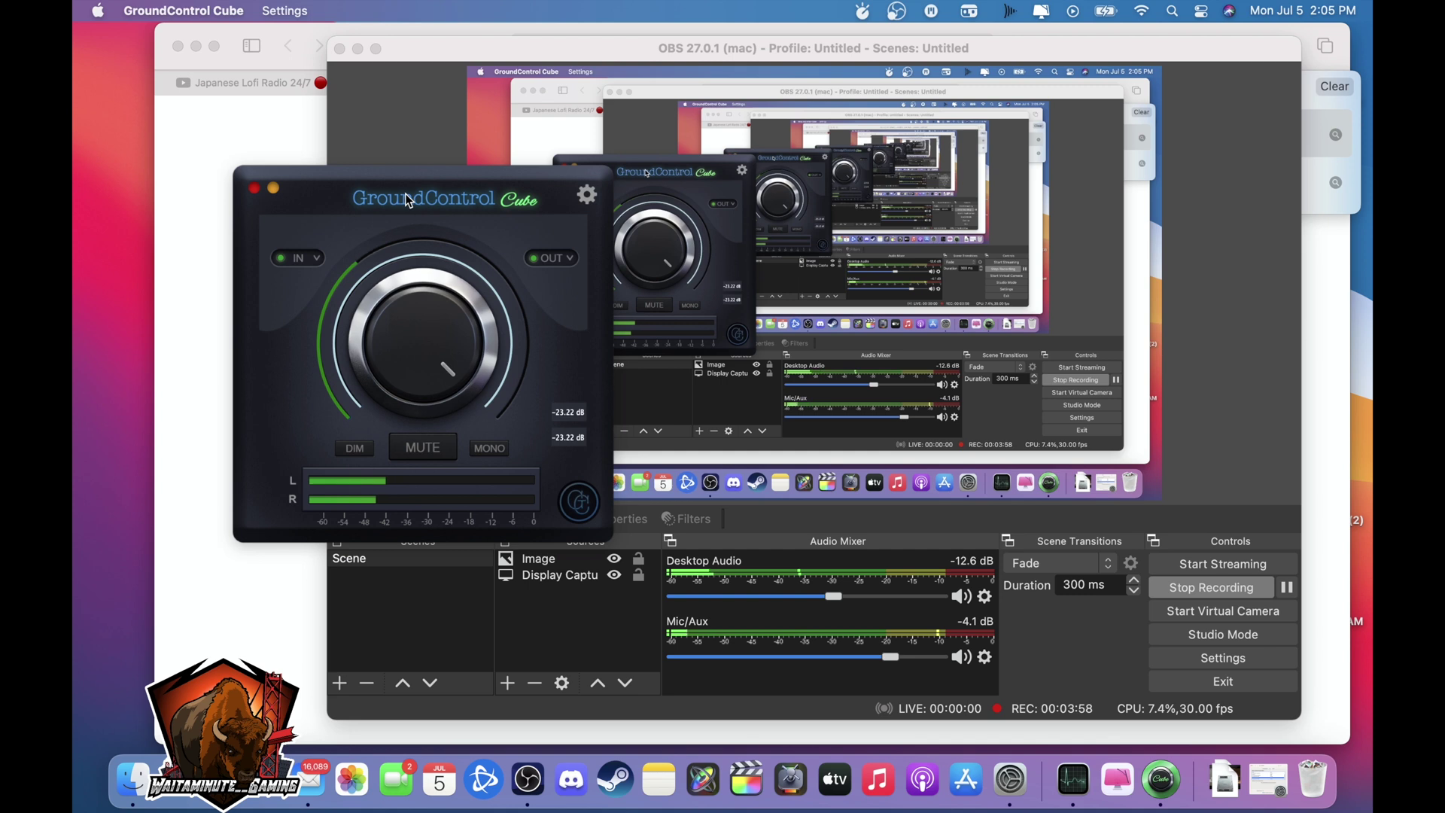
click(1178, 666)
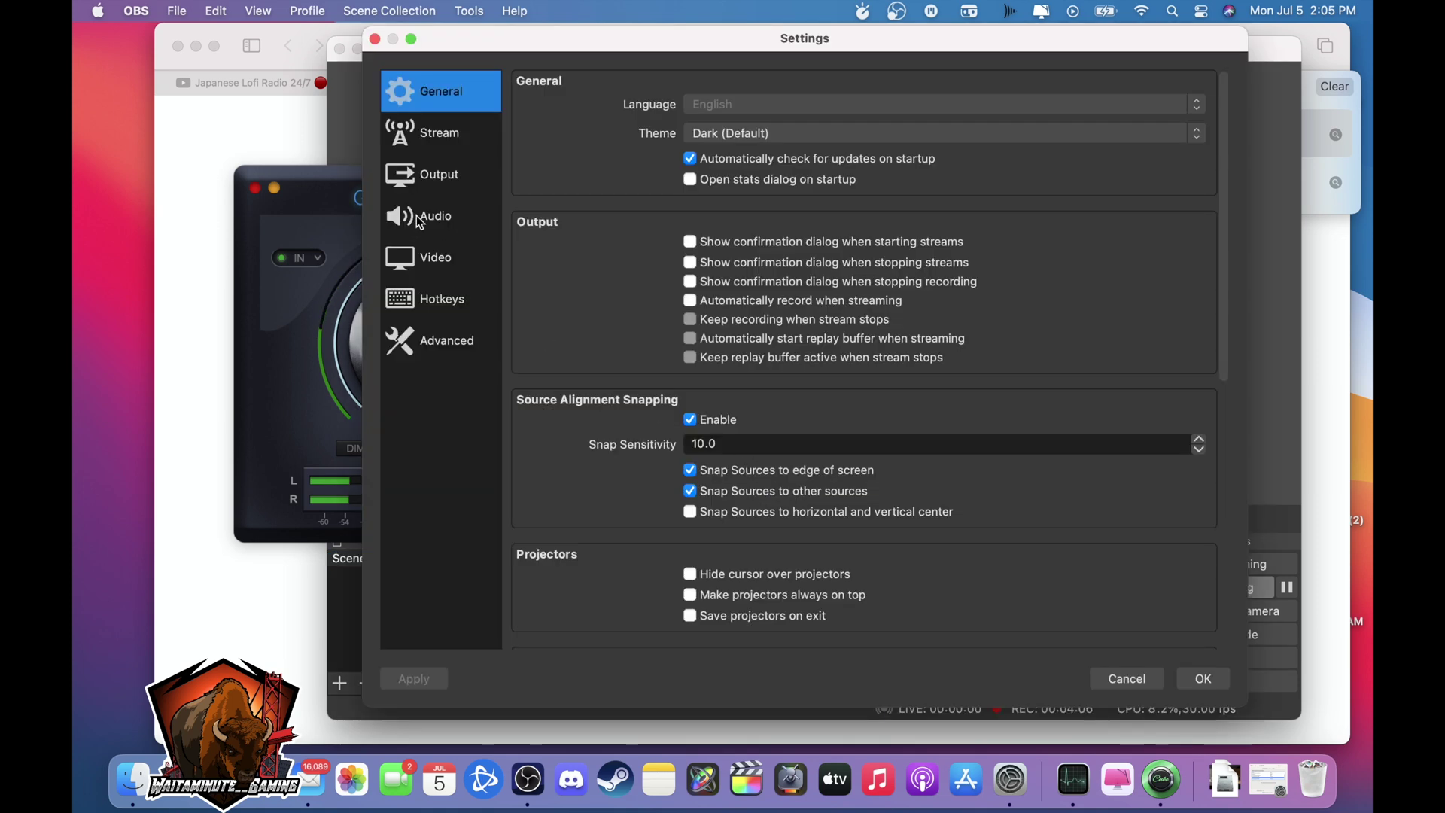
click(441, 179)
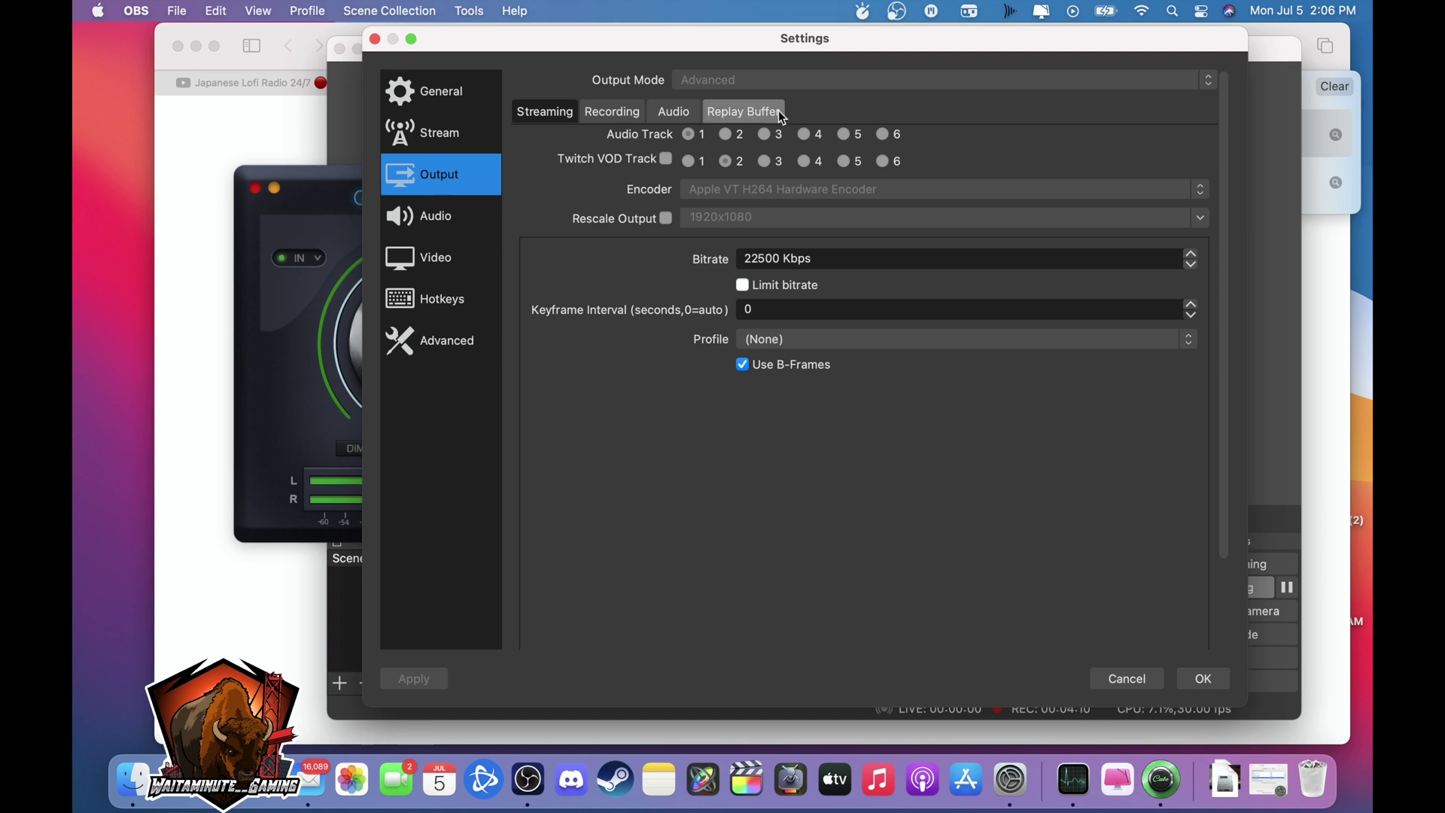
click(603, 111)
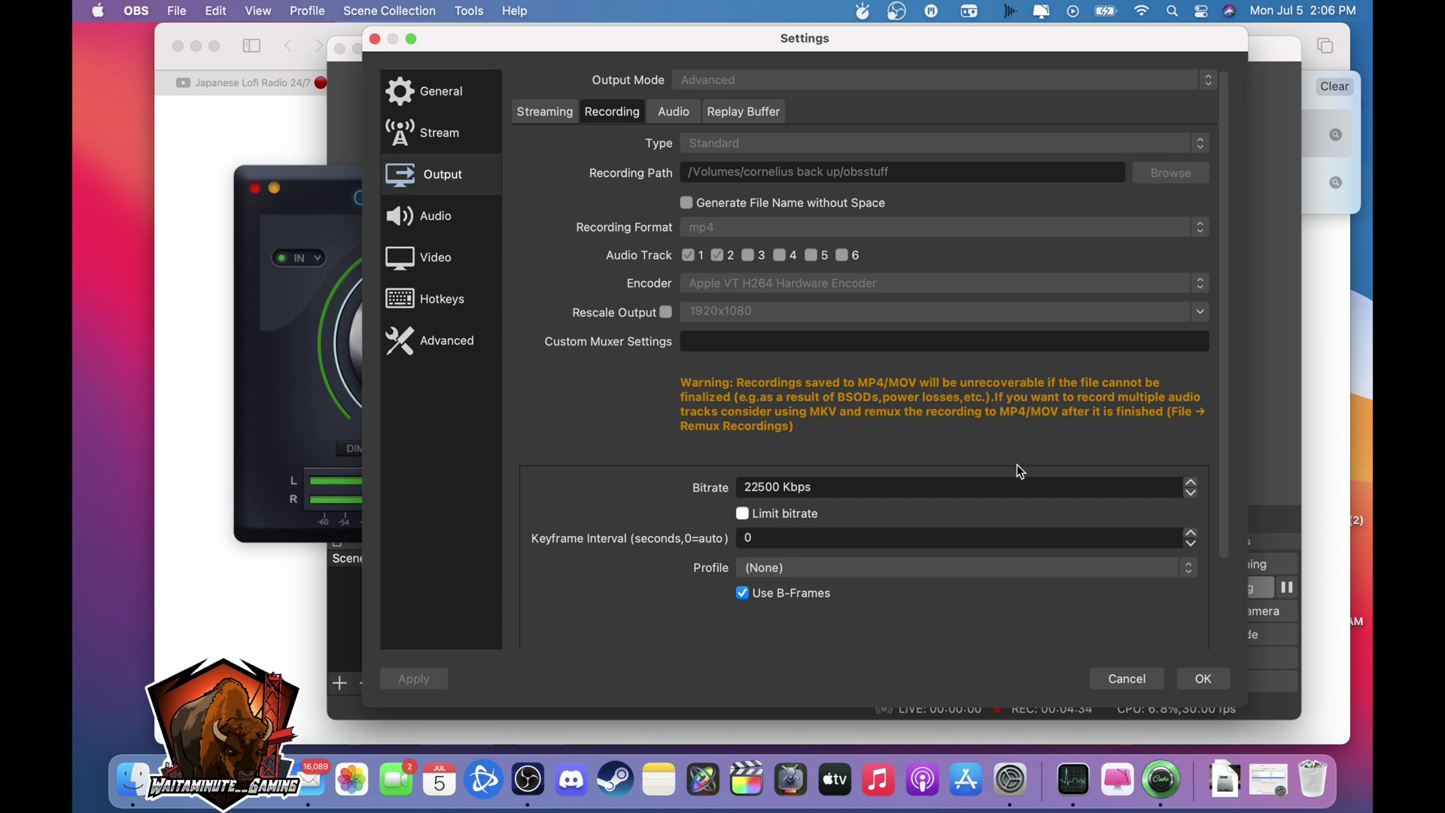
On the OBS Audio settings page, keep GroundControl 2ch as the Desktop Audio device
click(443, 222)
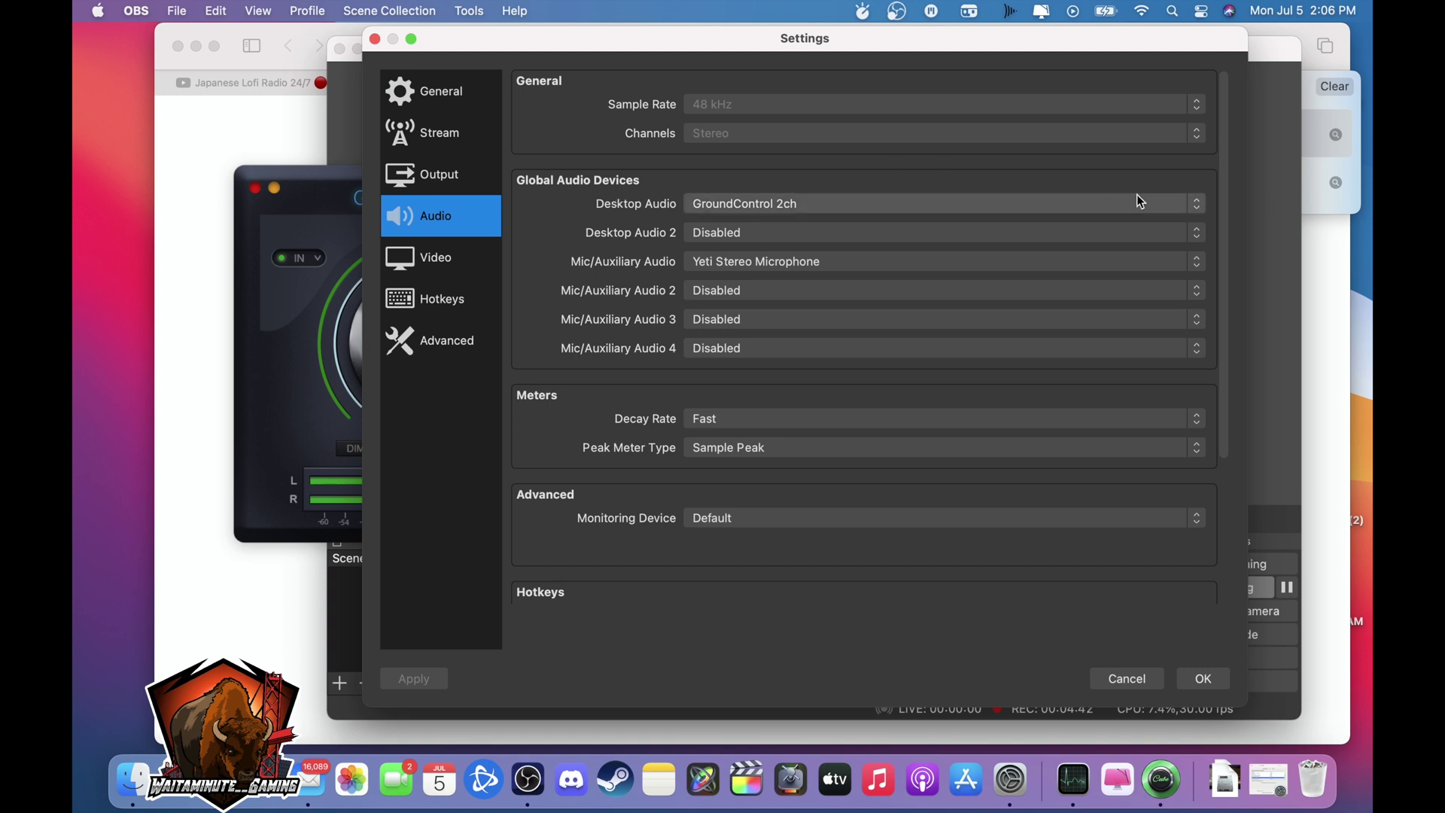
click(1203, 207)
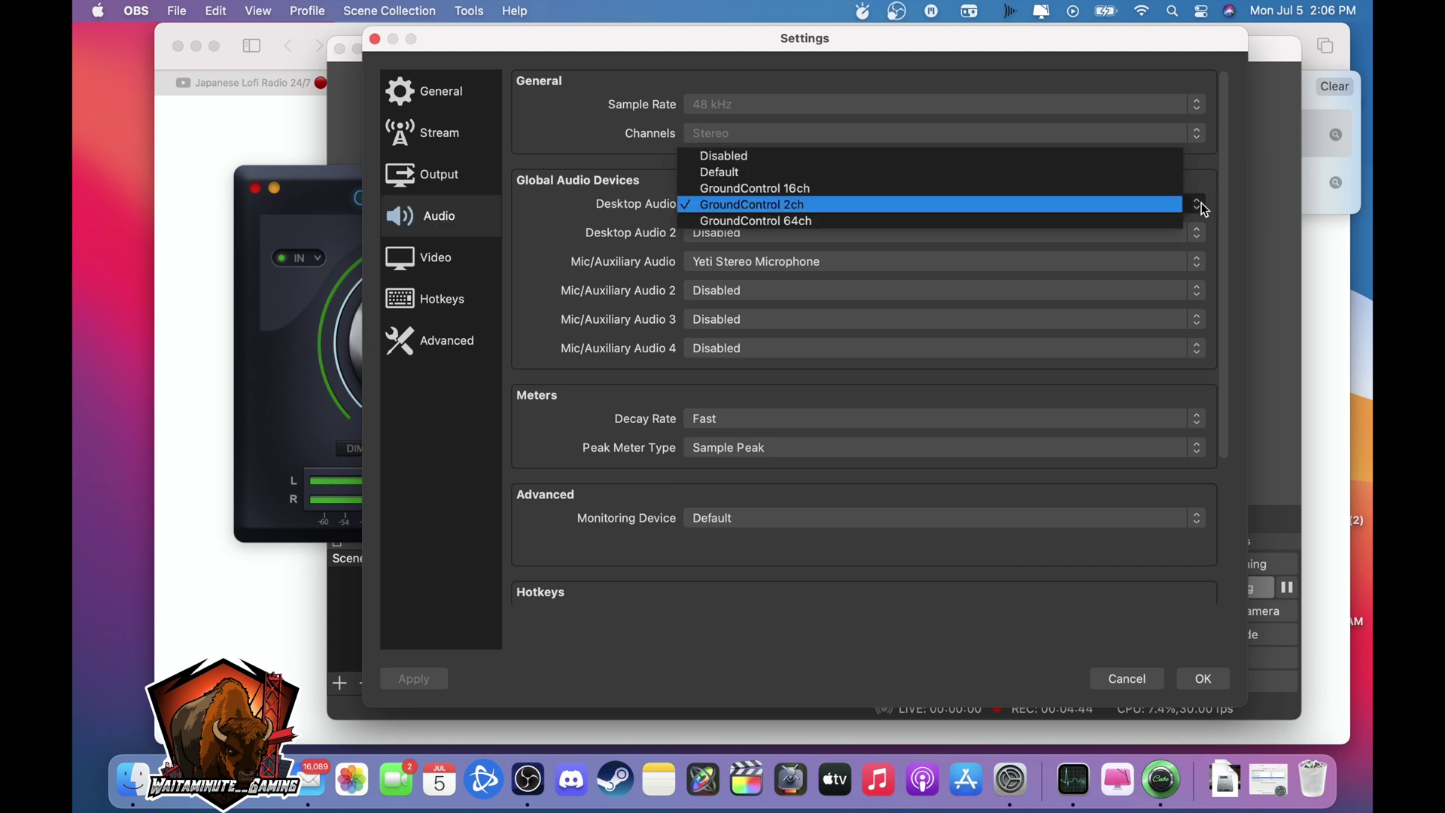
click(1204, 208)
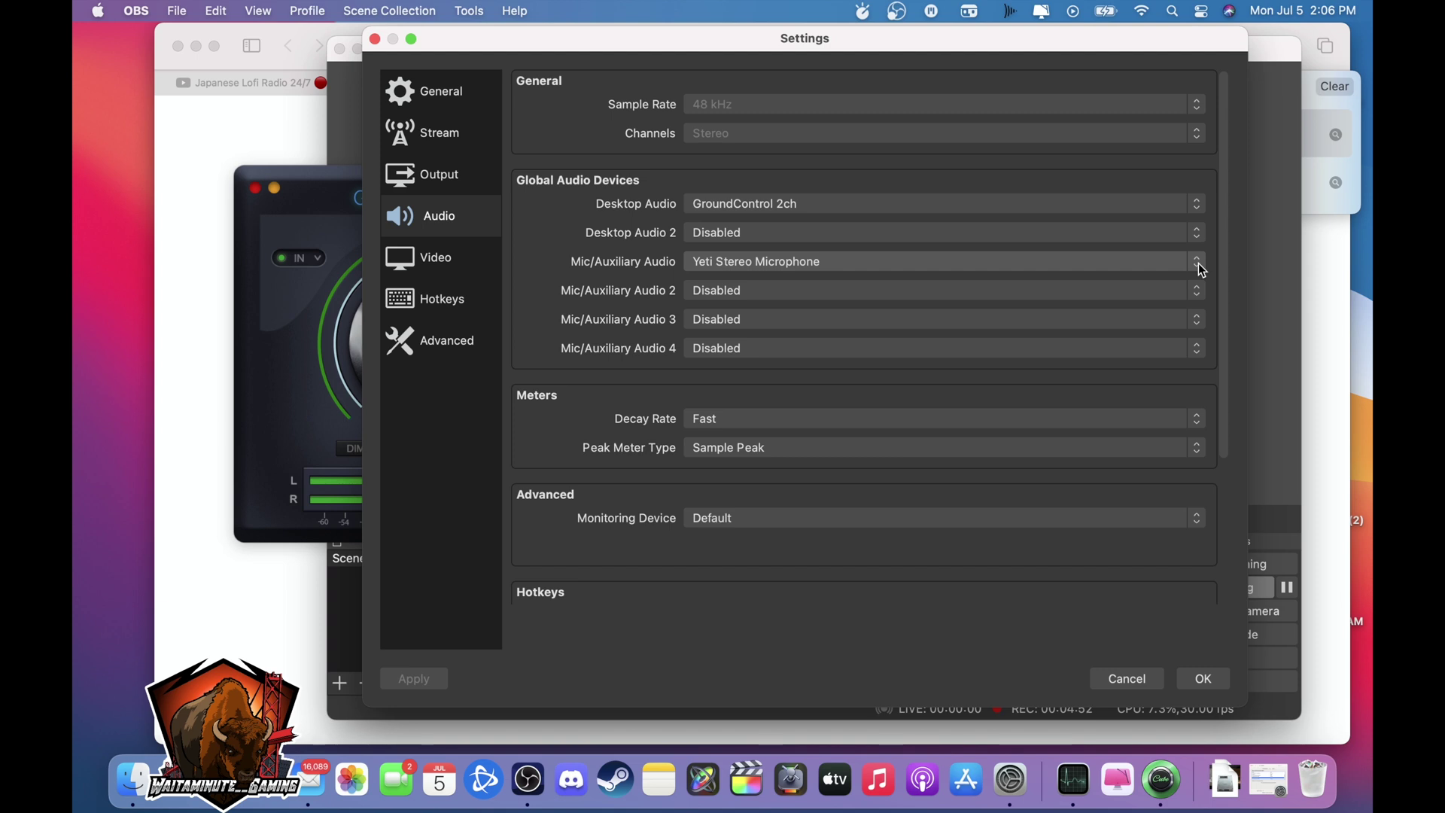
Recheck the Sound input and output devices, close the Sound window, and confirm OBS Settings with OK
click(1011, 780)
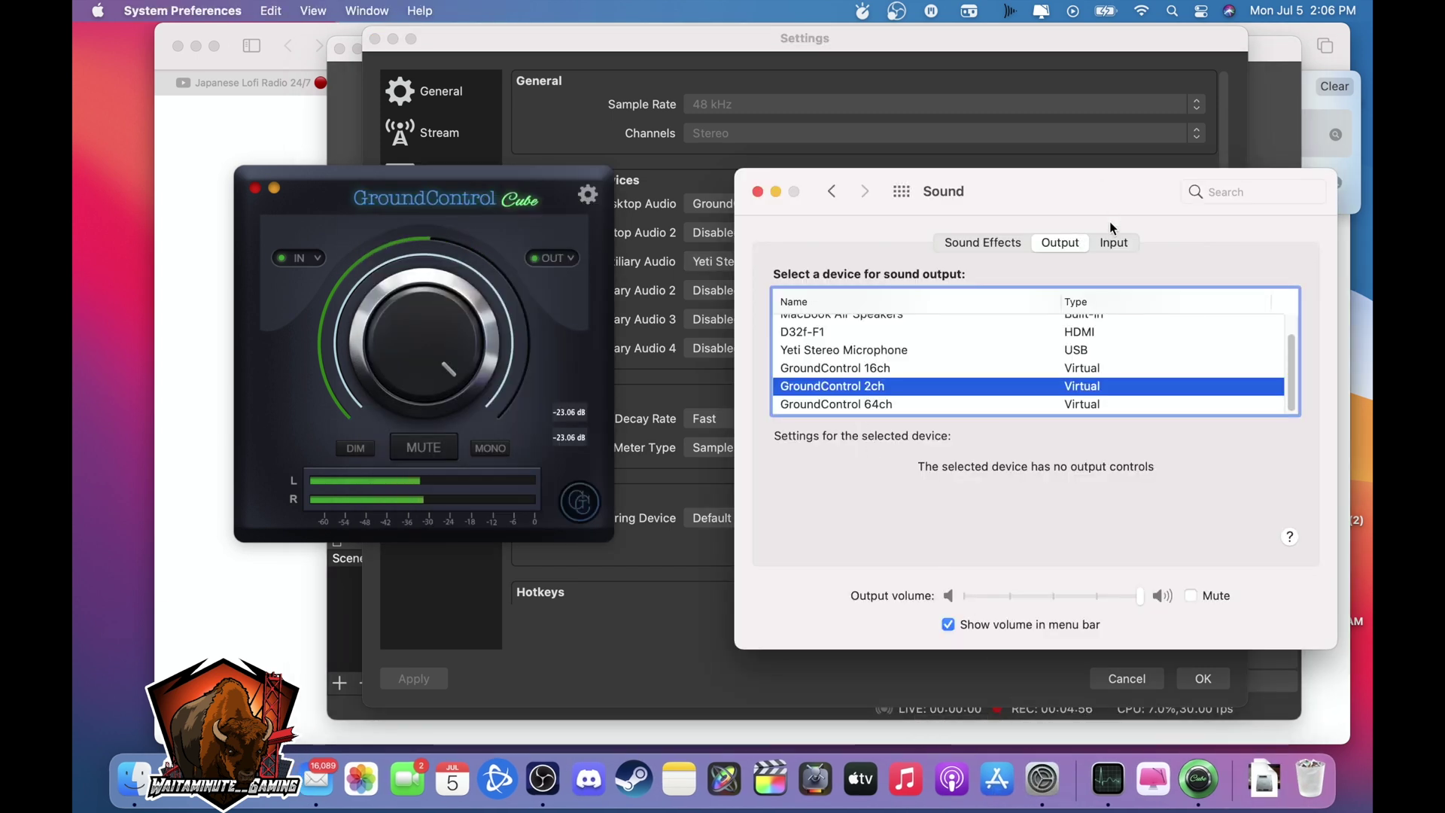
click(1112, 243)
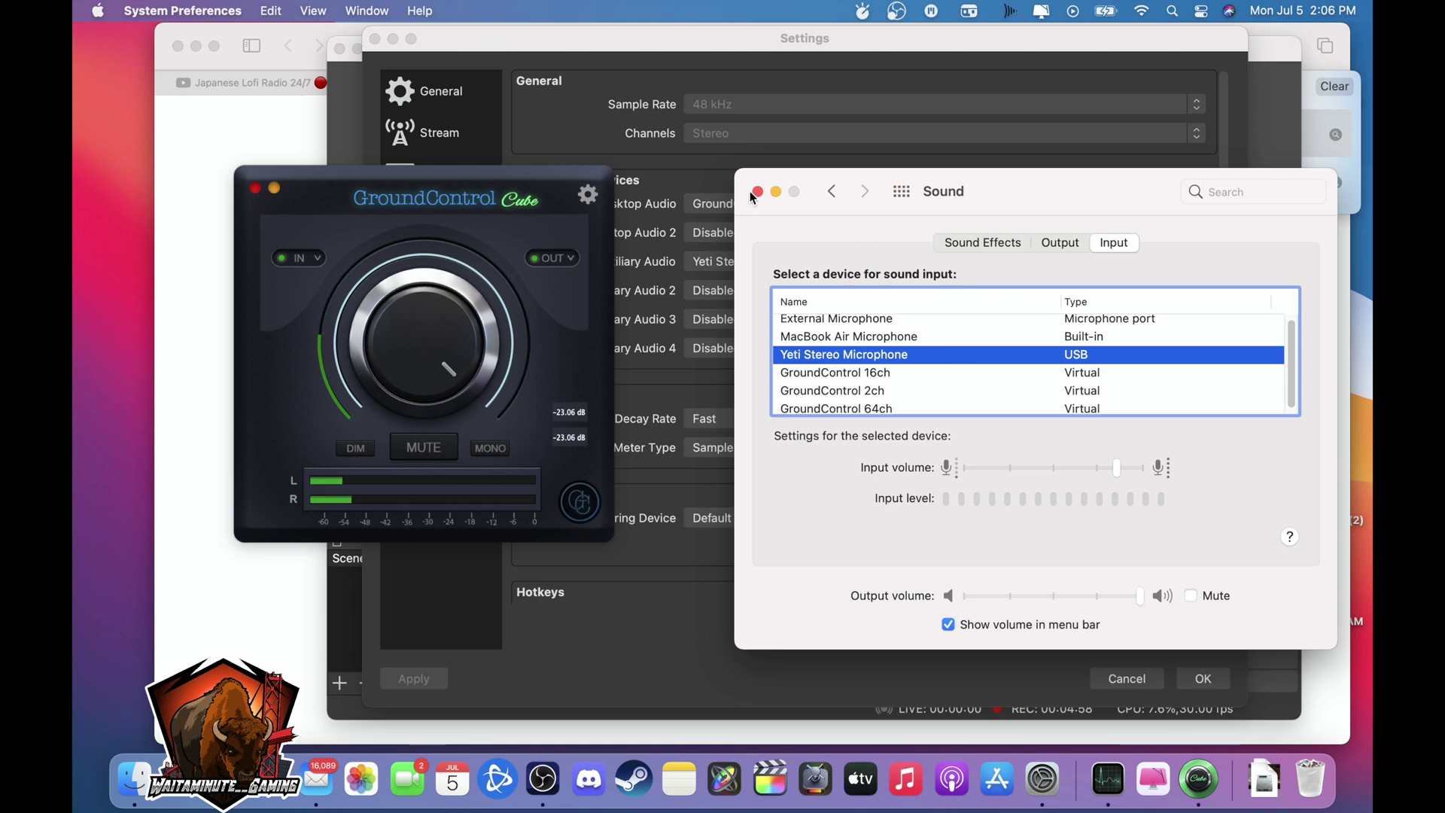
click(1041, 243)
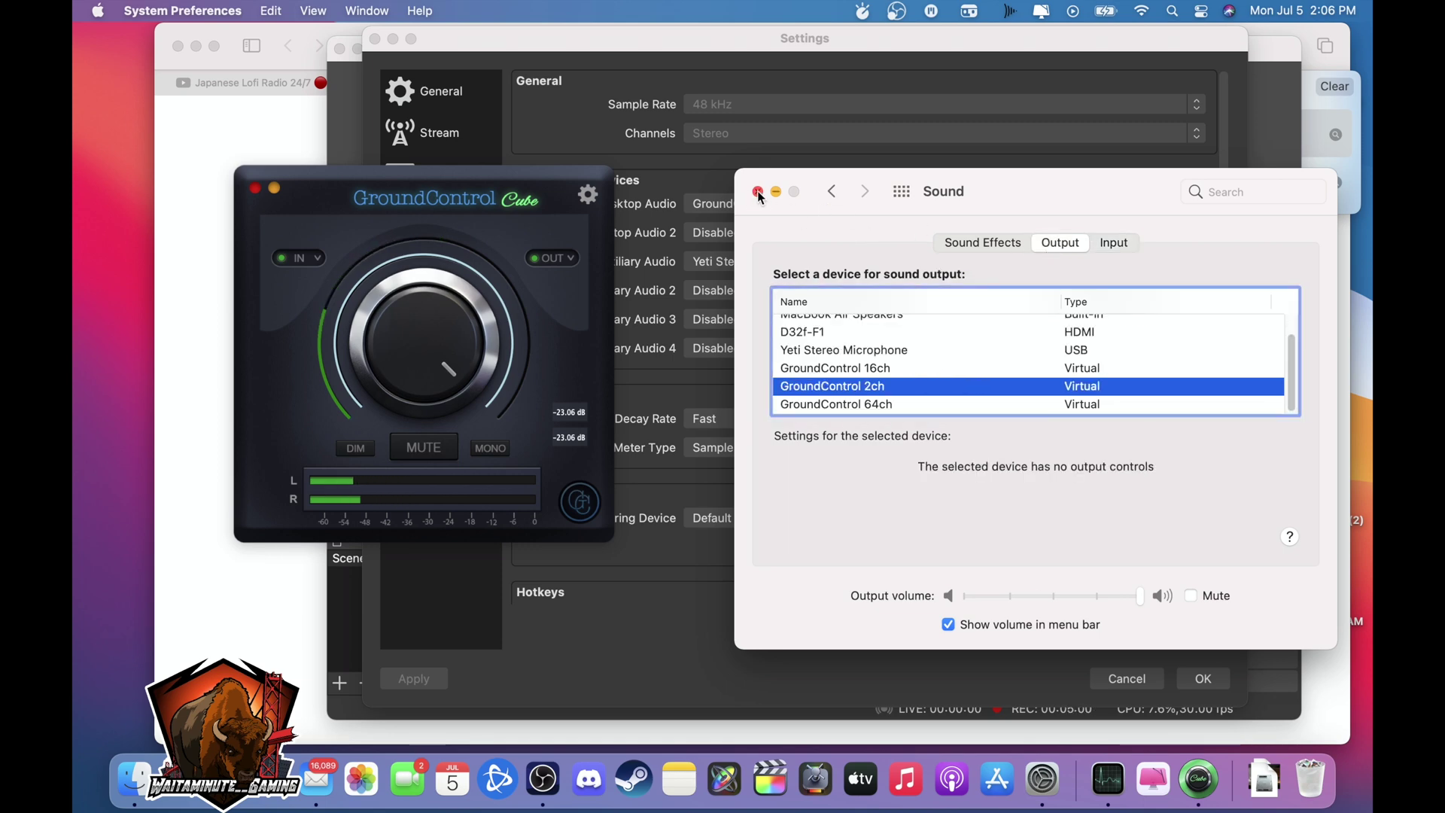
click(758, 191)
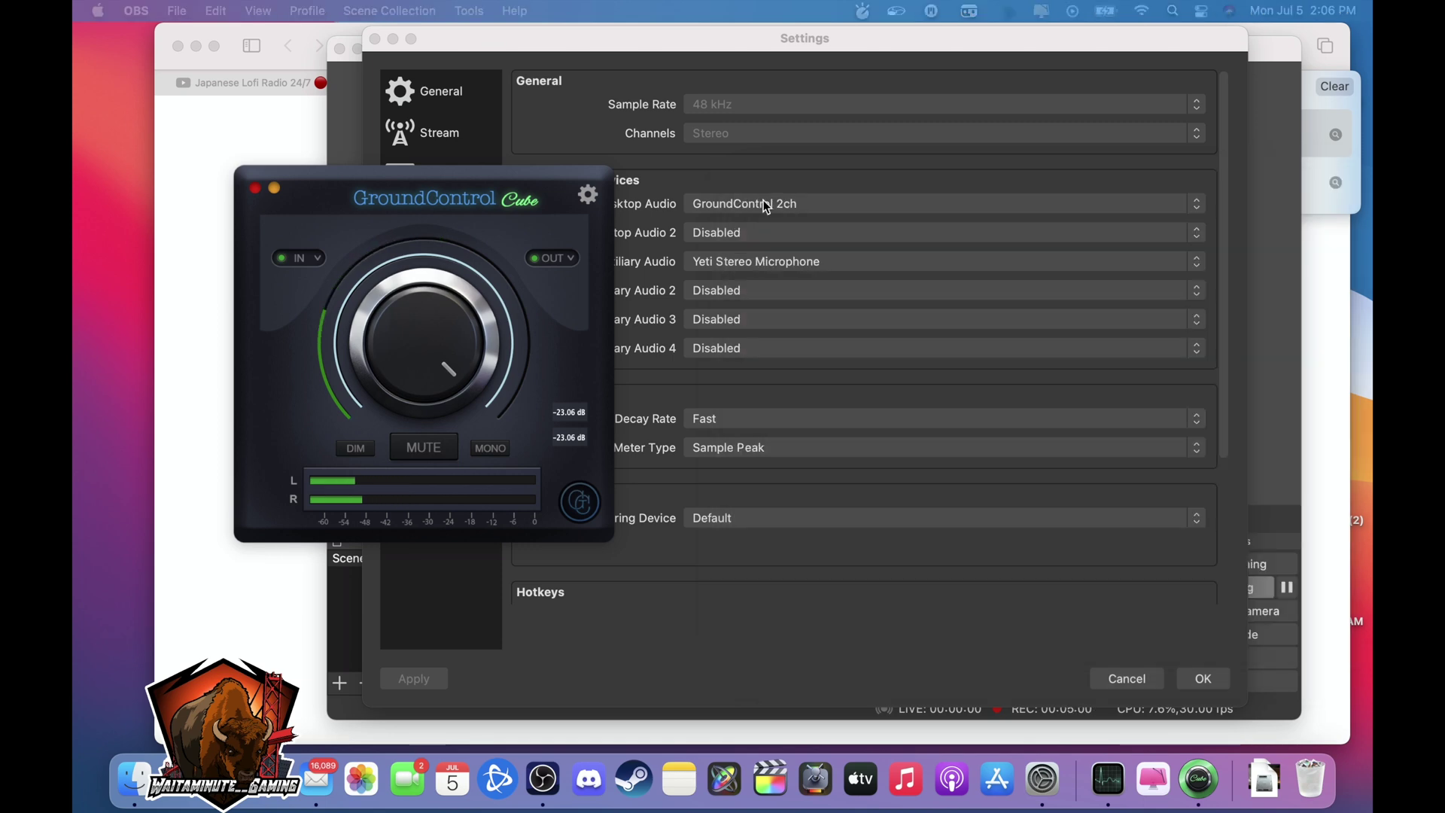
click(1196, 678)
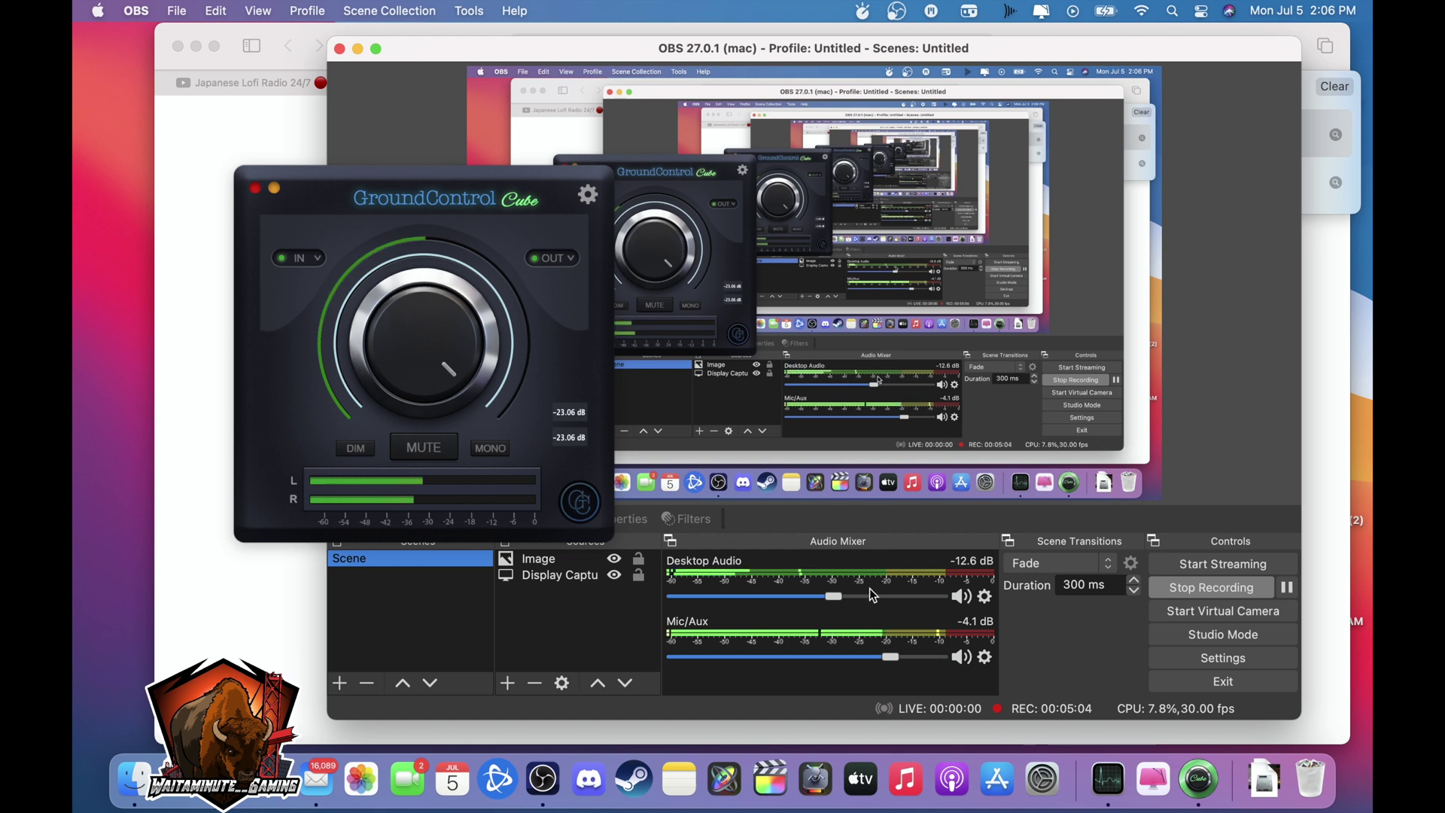